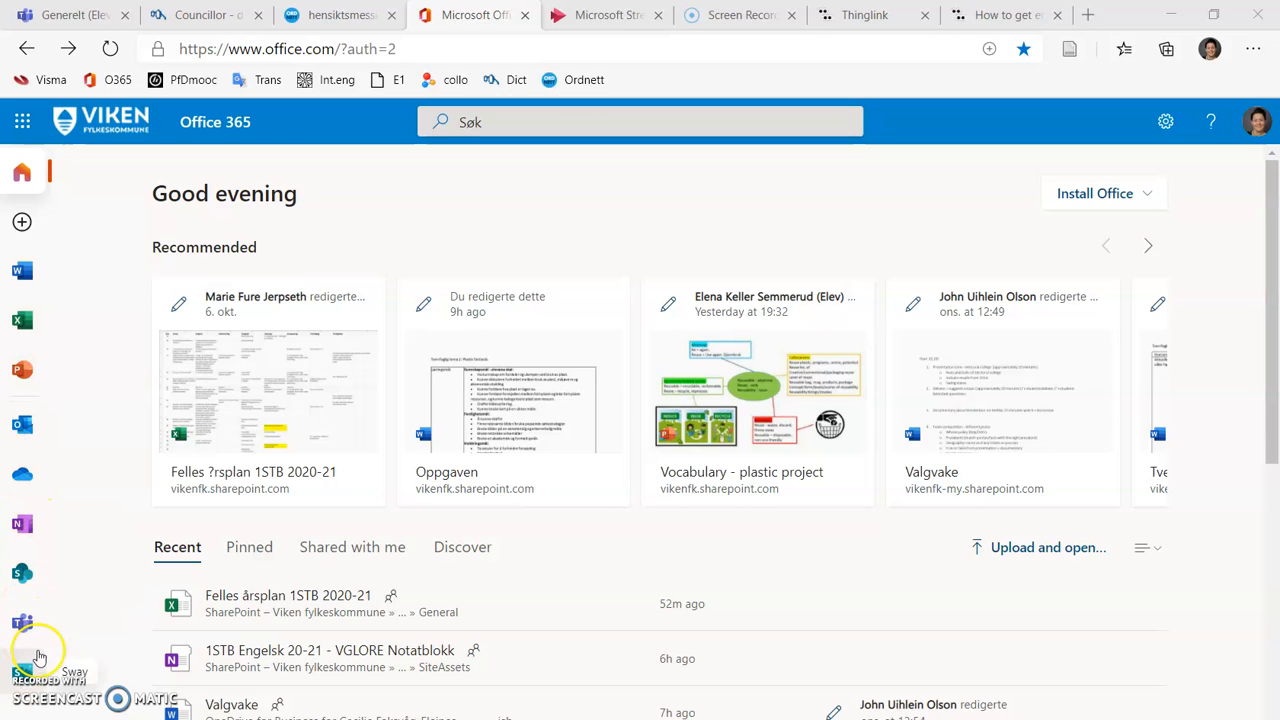
# Show all Office 365 apps and open Stream.
pyautogui.scroll(-1, 30, 650)
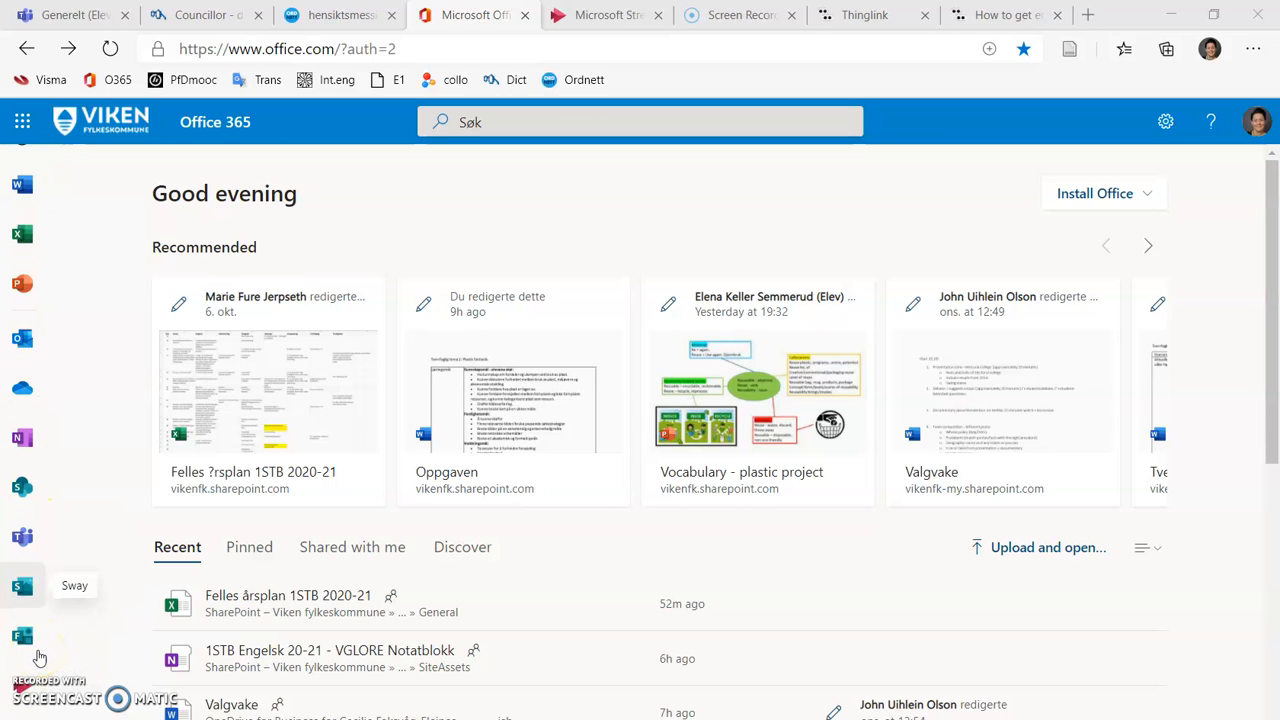
pyautogui.click(20, 712)
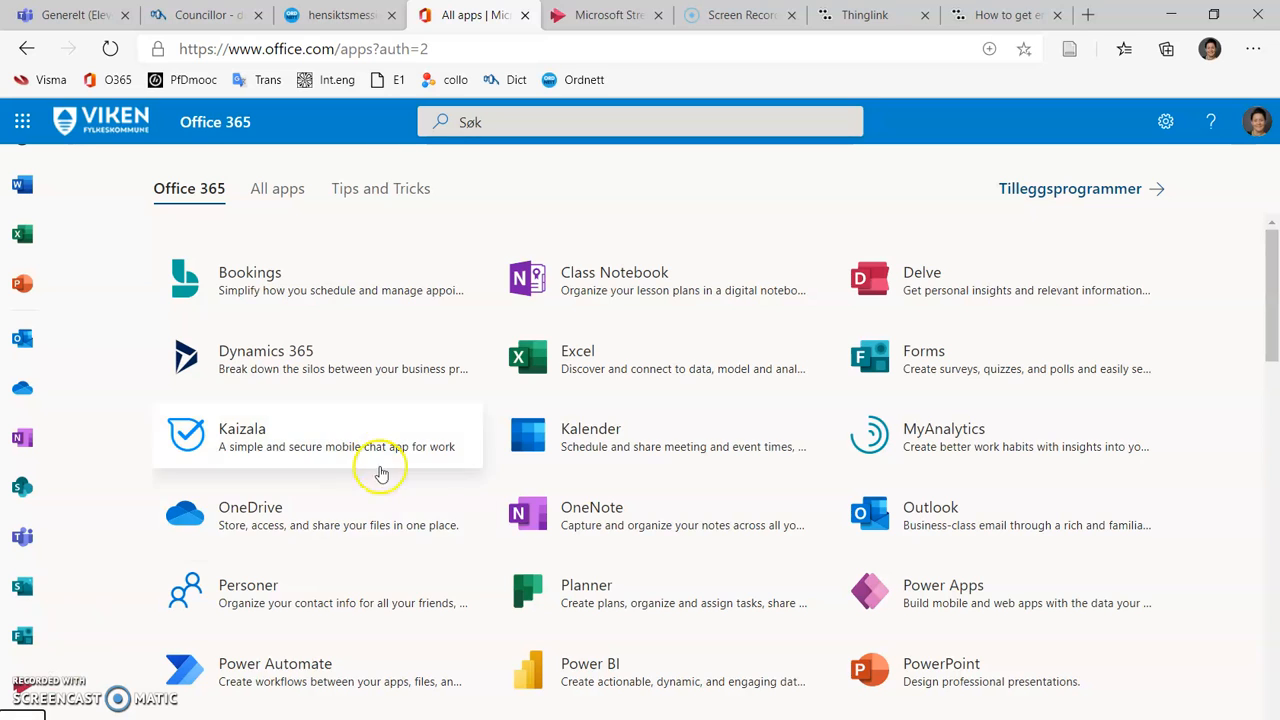
pyautogui.scroll(-2, 309, 545)
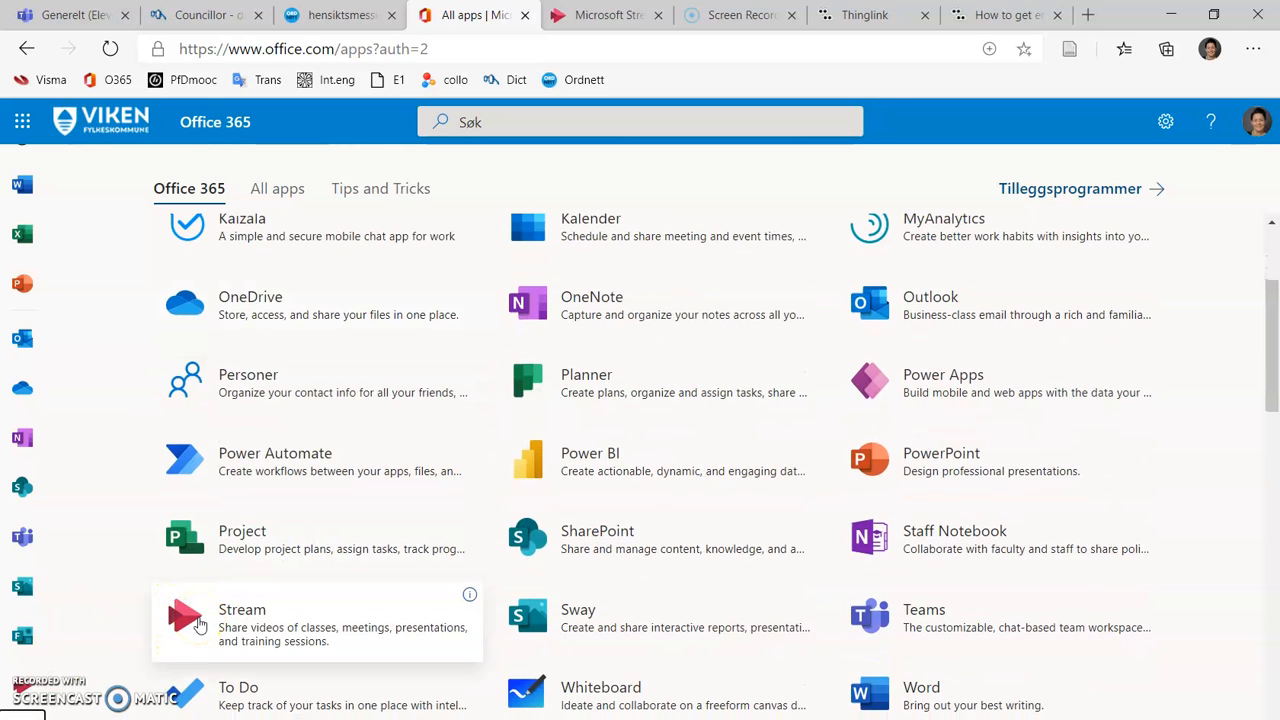
pyautogui.click(199, 623)
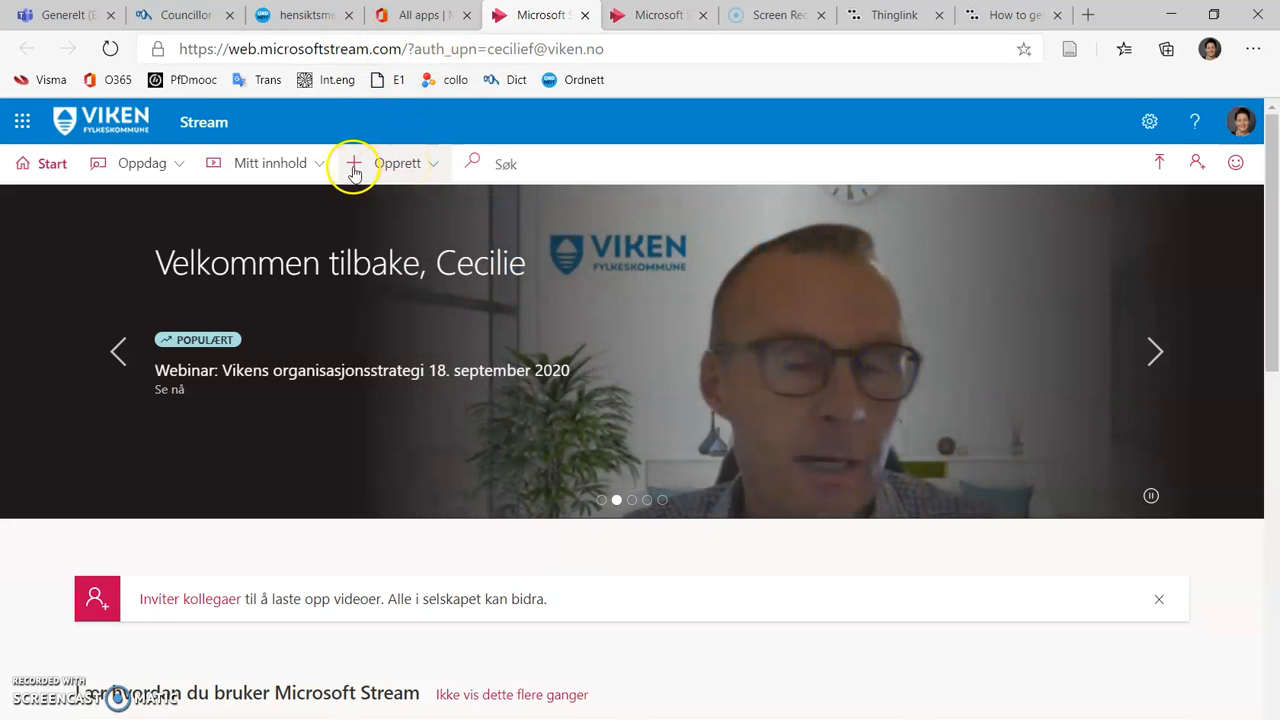
# Upload the video Analysing_Gumballs to Stream from the Literature folder inside the OneDrive folder Engelsk.
pyautogui.click(386, 168)
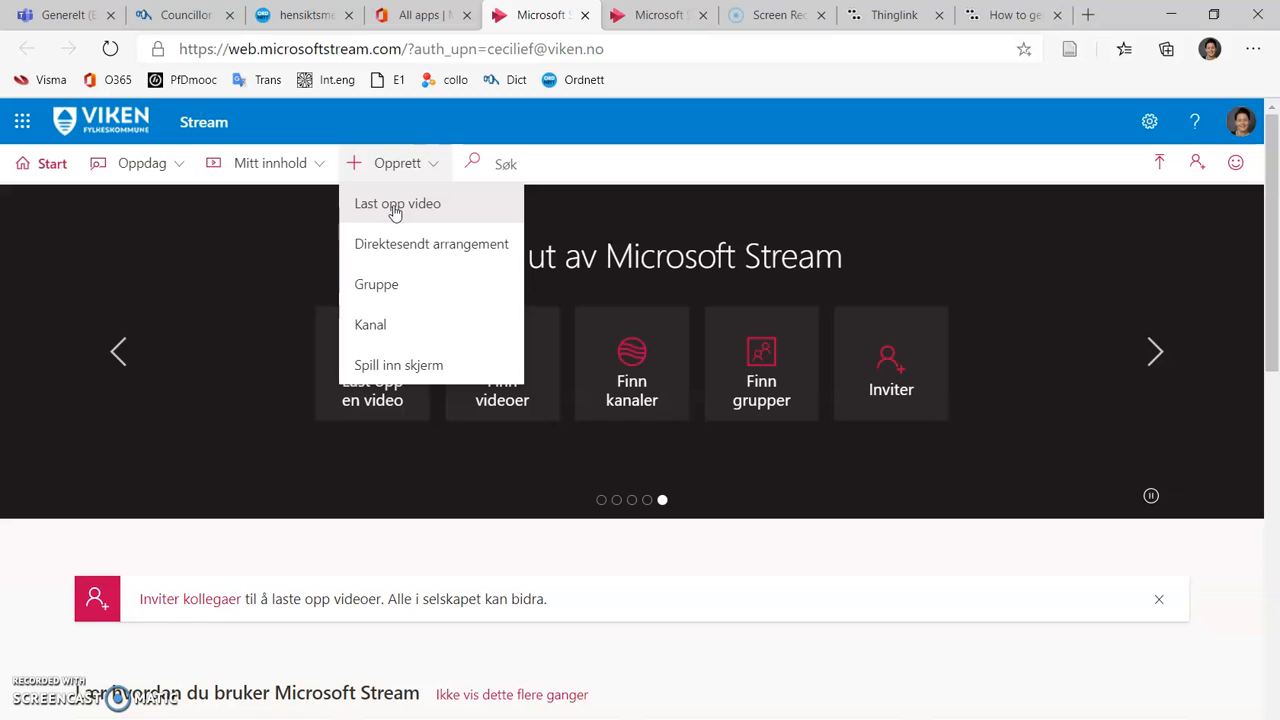
pyautogui.click(395, 208)
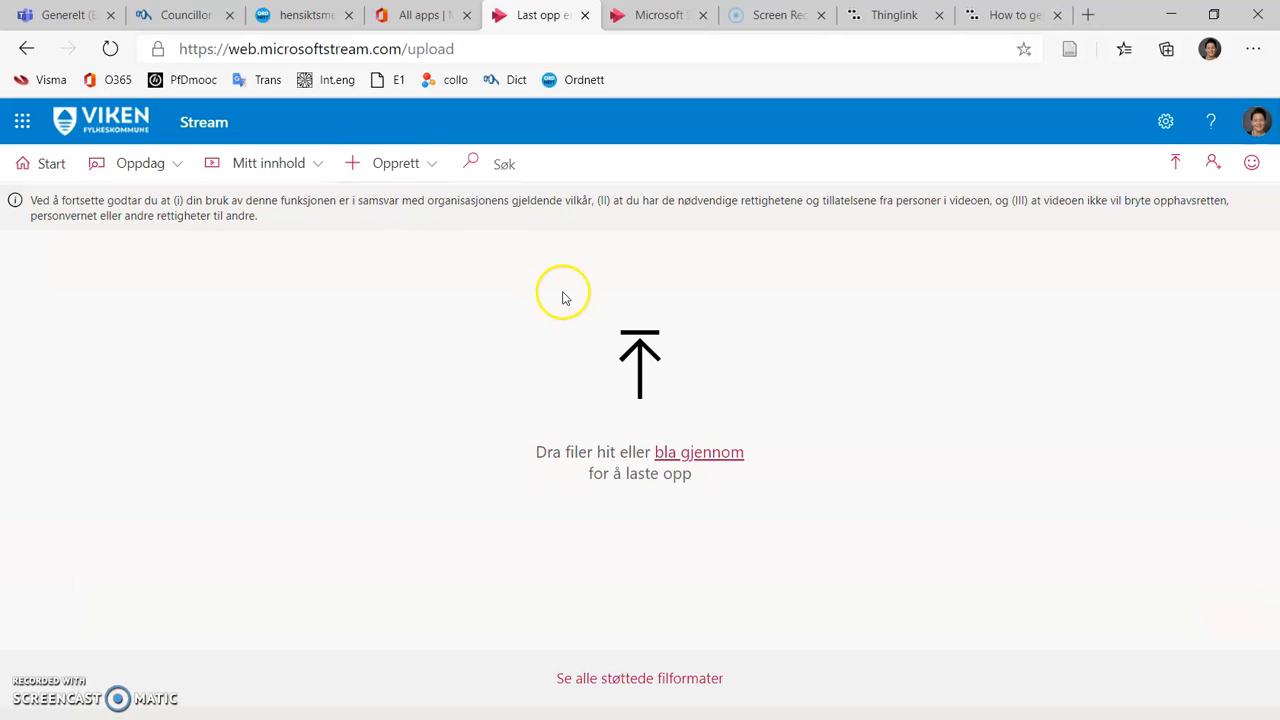
pyautogui.click(697, 452)
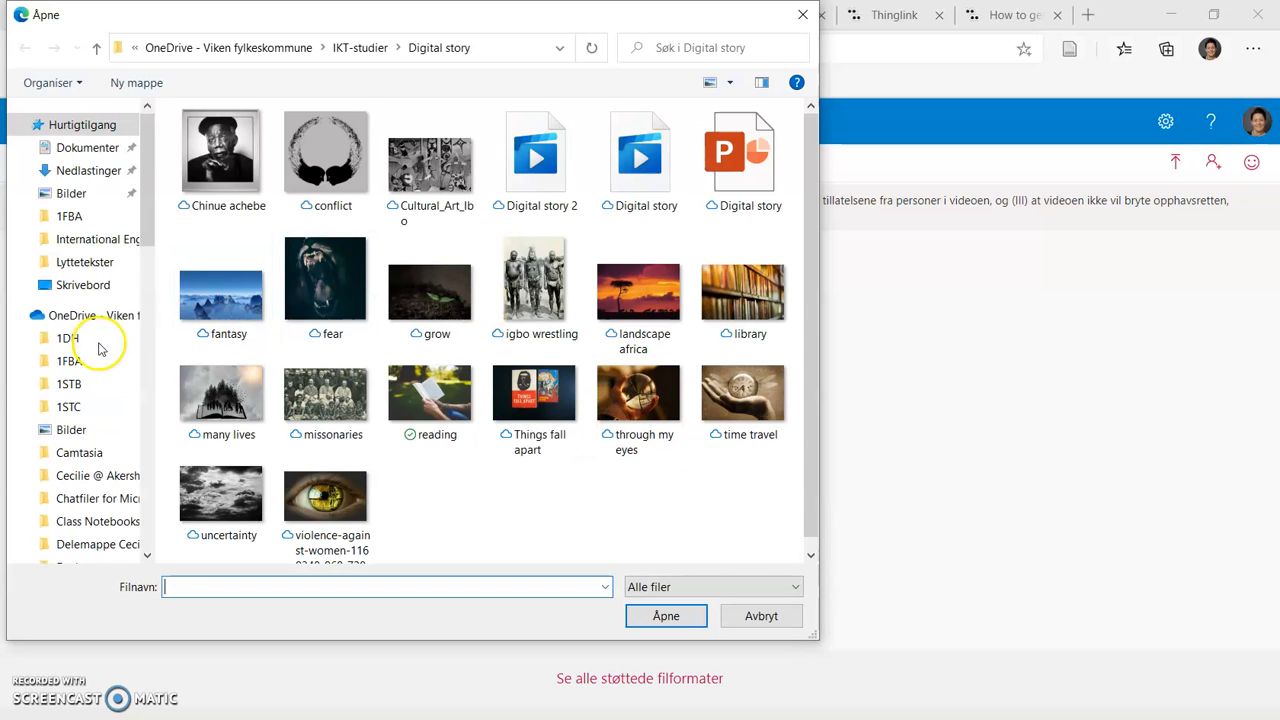
pyautogui.scroll(-4, 90, 477)
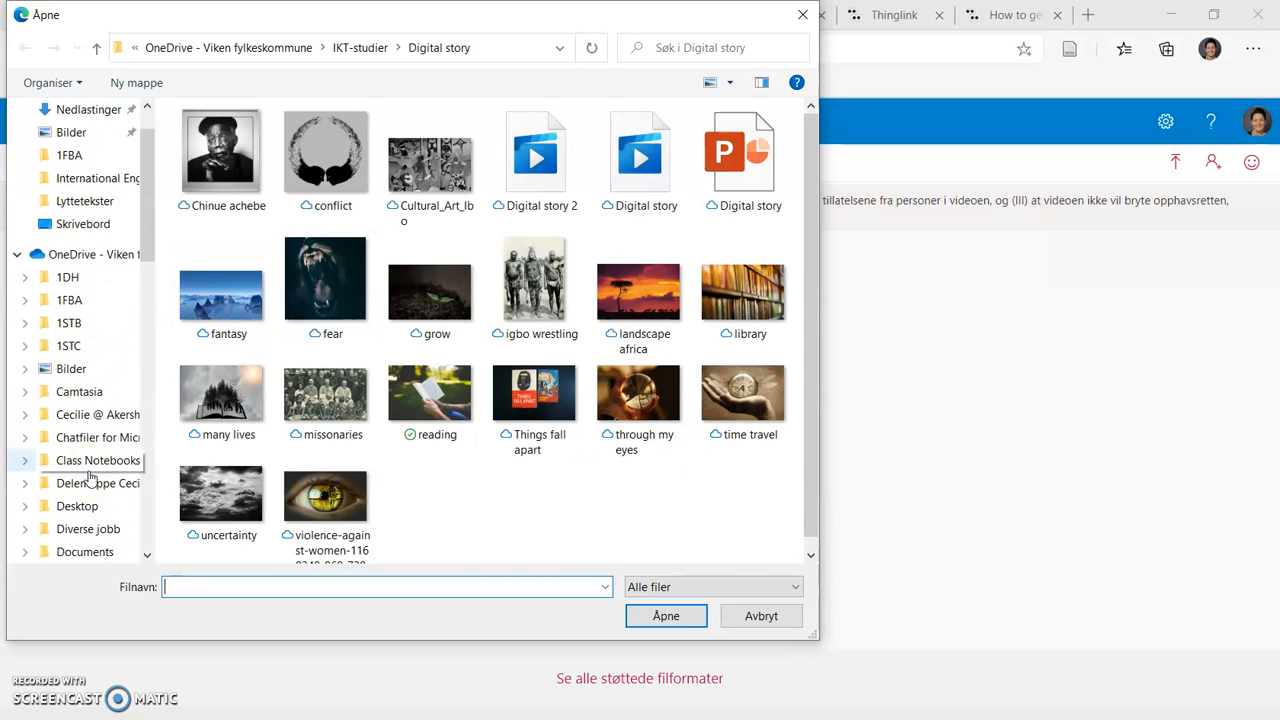
pyautogui.click(80, 477)
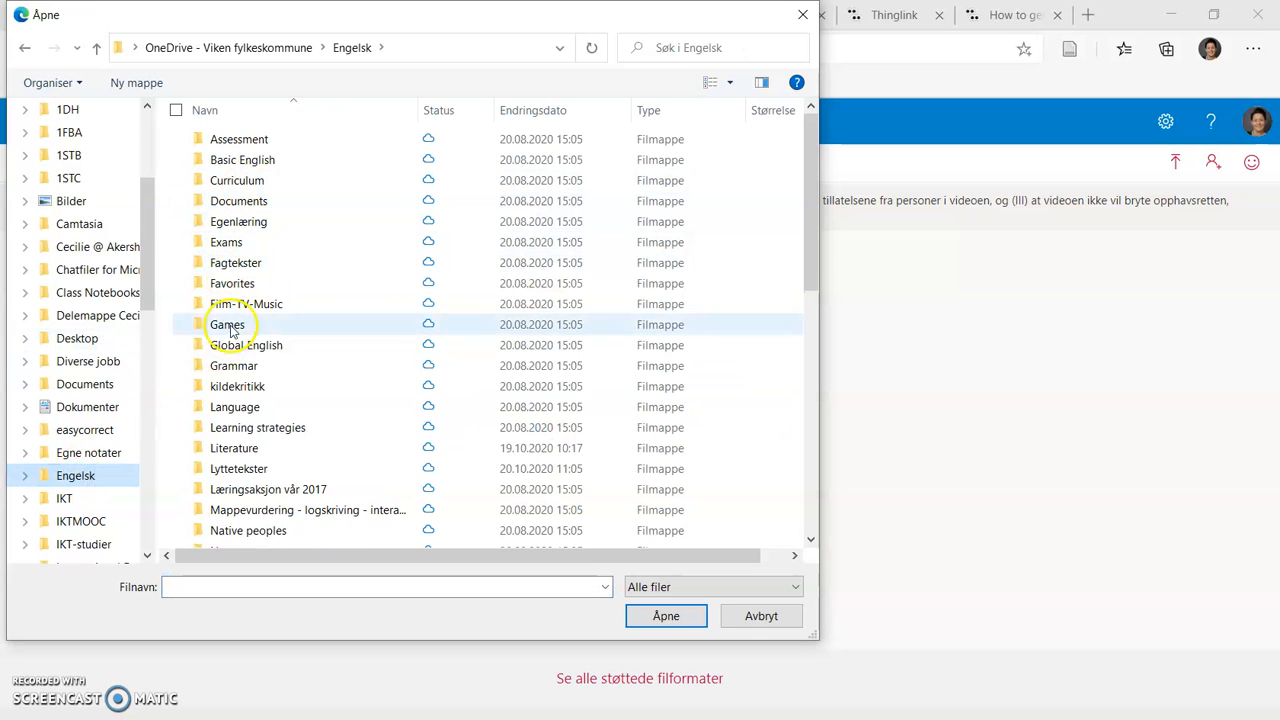
pyautogui.doubleClick(233, 449)
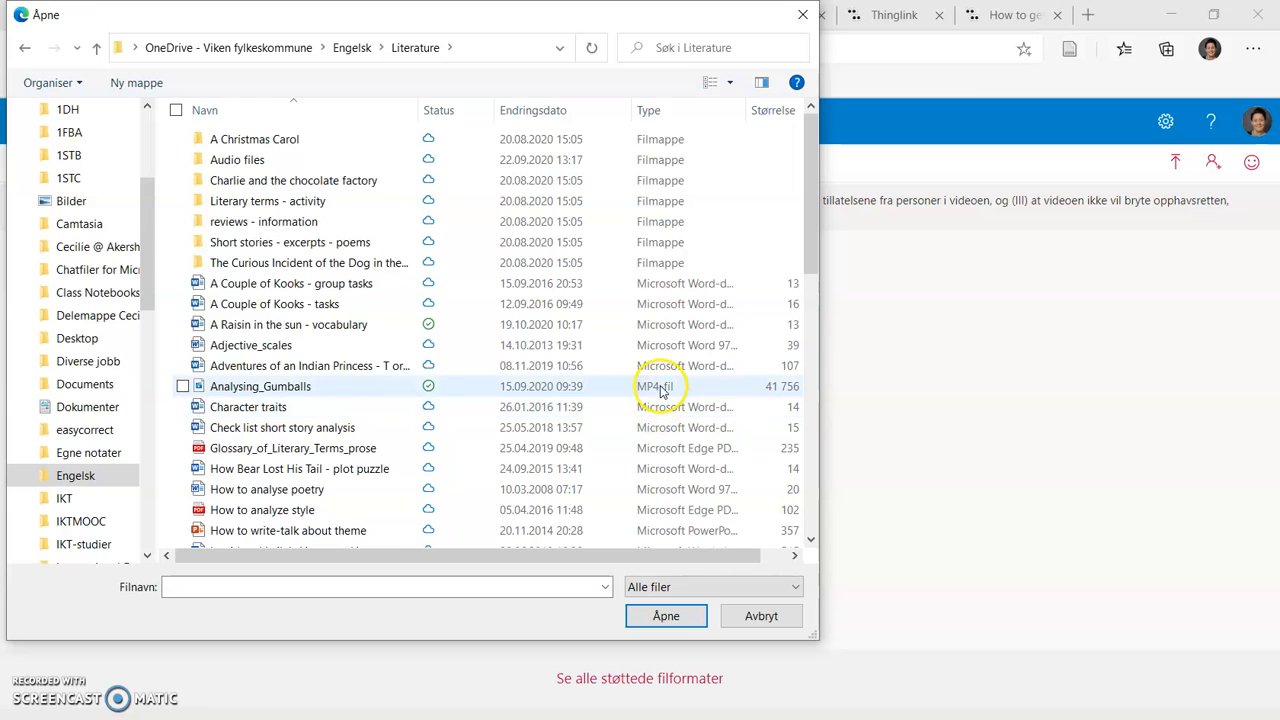
pyautogui.doubleClick(290, 390)
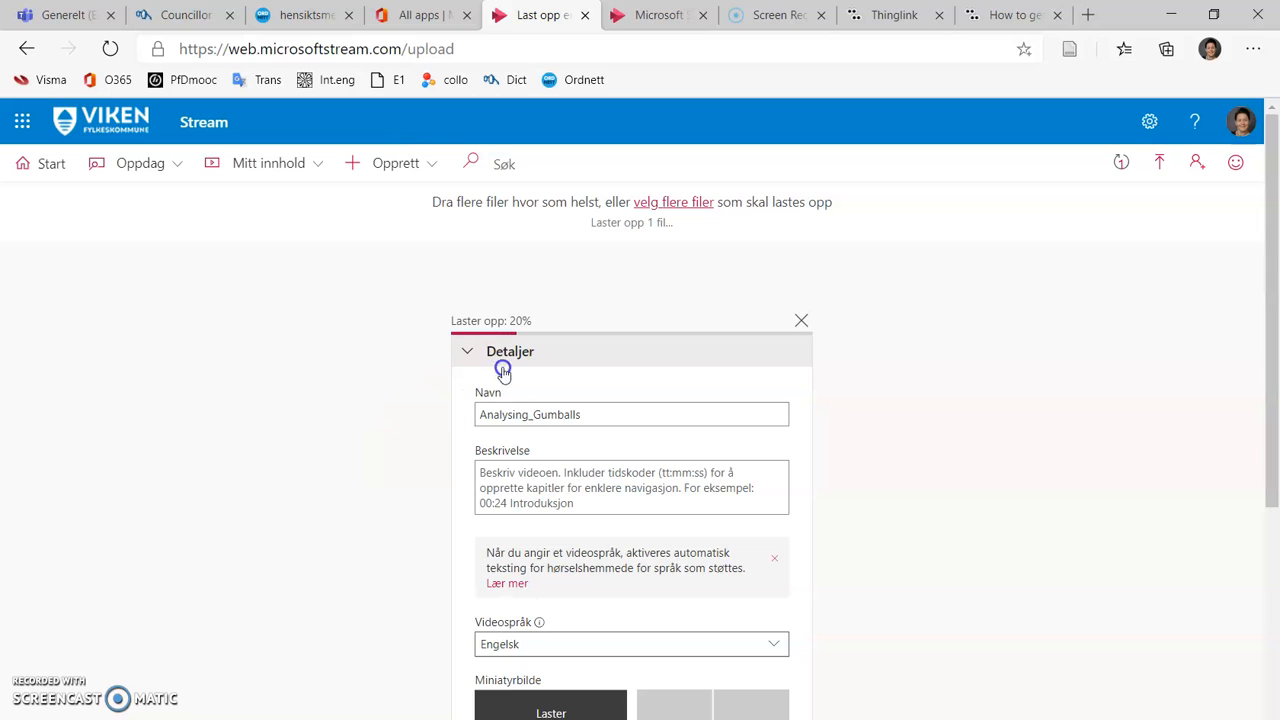
# Review the uploaded video's name, description, language choices and thumbnail area, and open its permission settings.
pyautogui.click(522, 412)
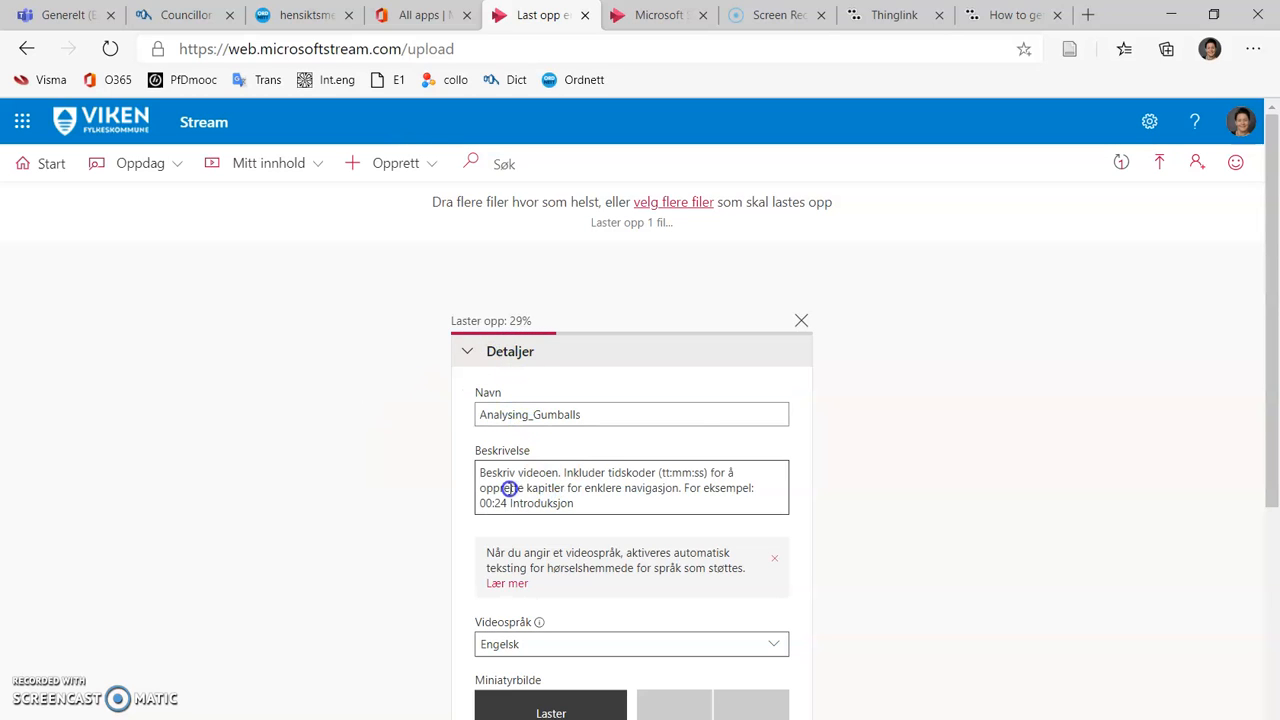
pyautogui.scroll(-2, 537, 500)
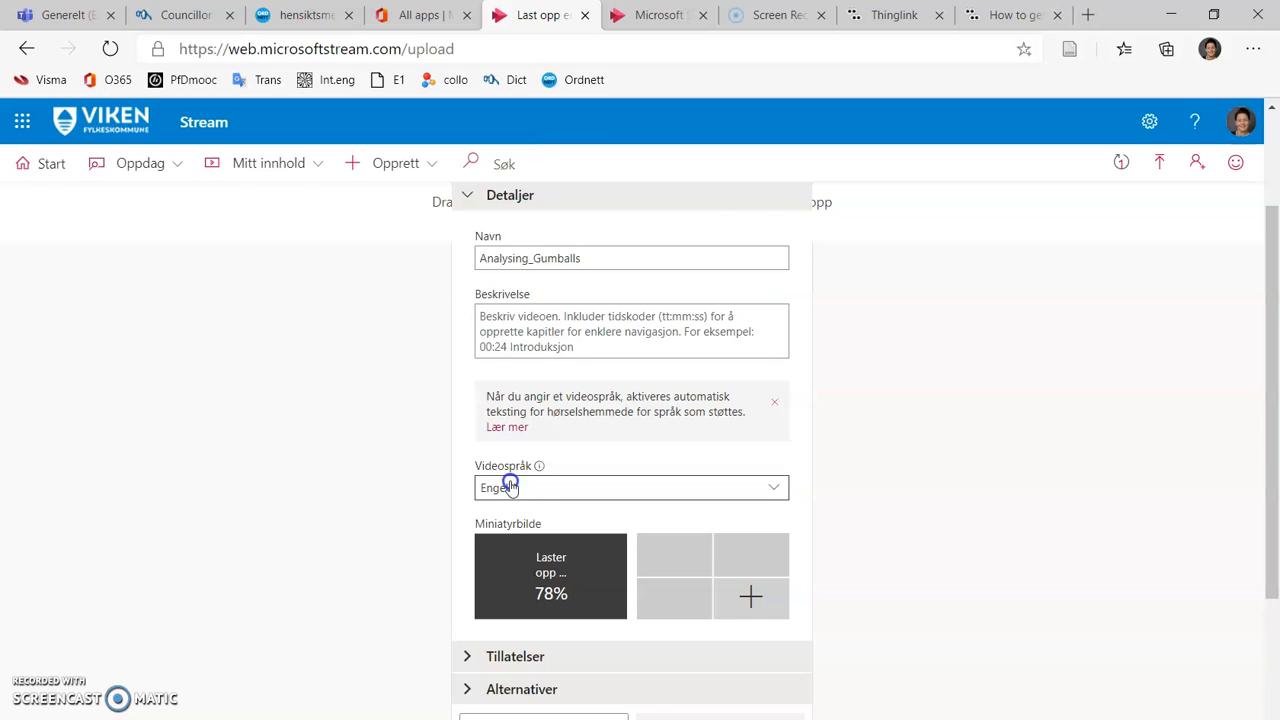
pyautogui.click(772, 490)
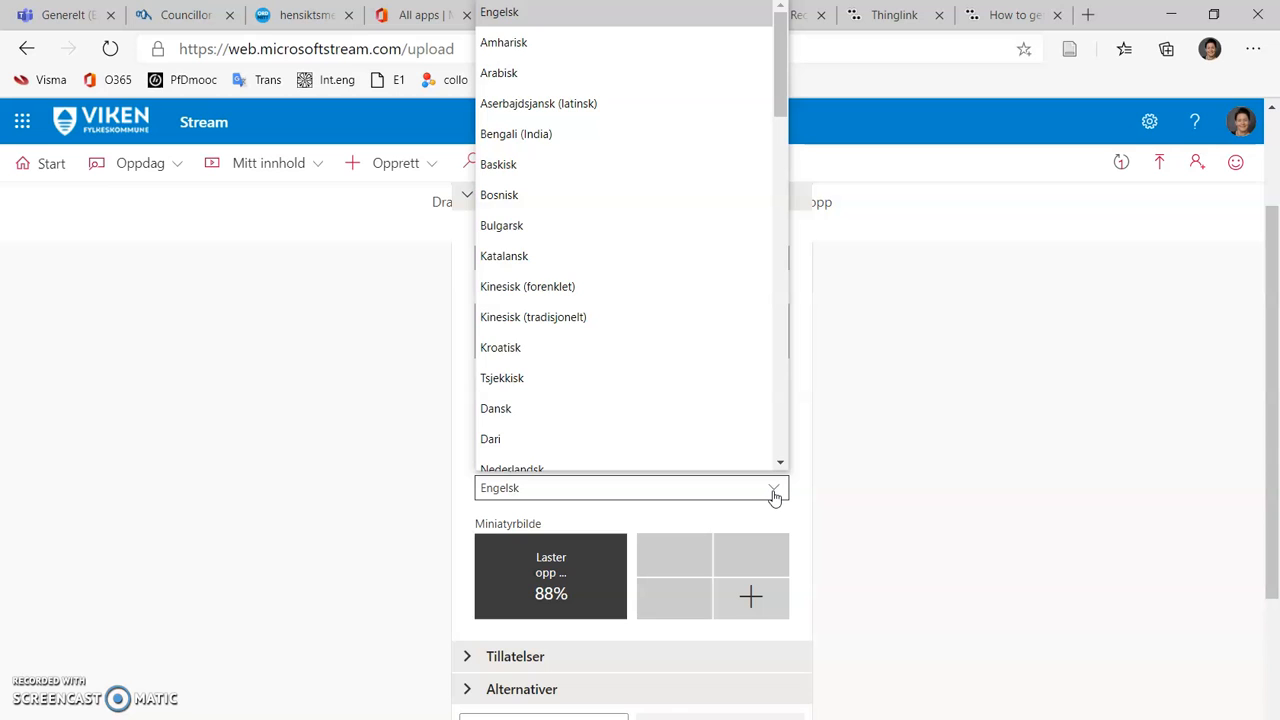
pyautogui.click(772, 492)
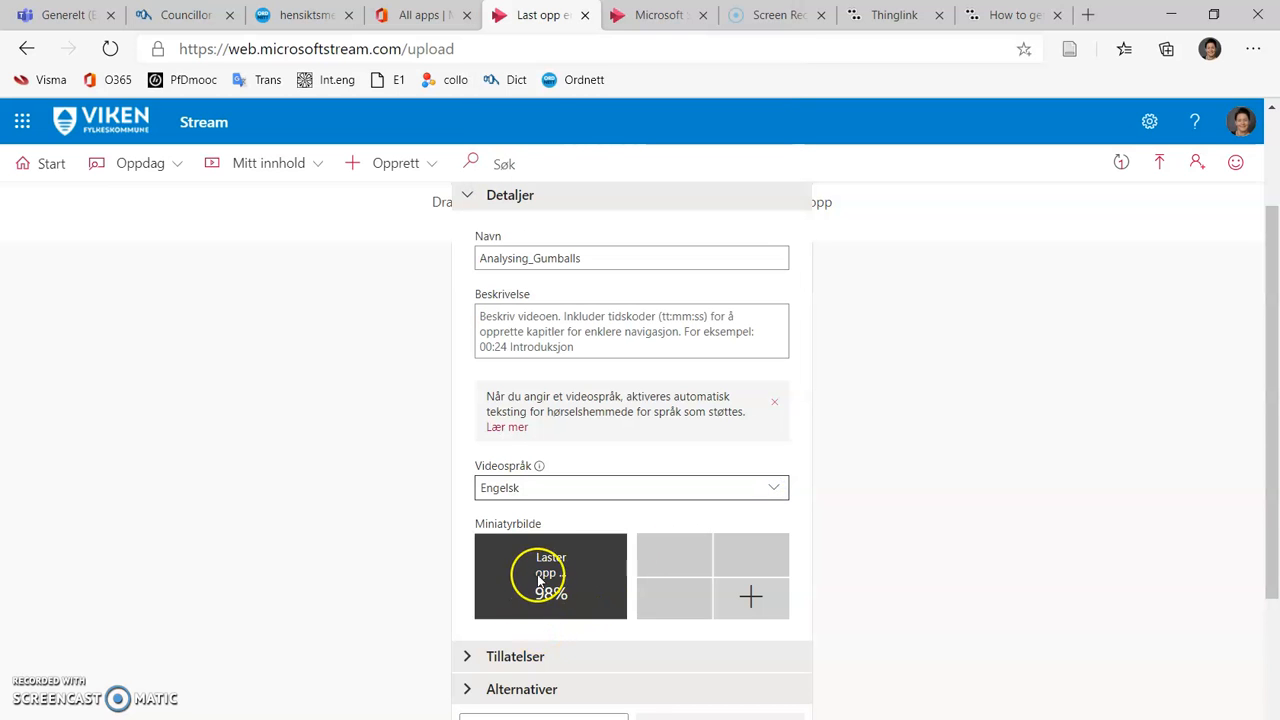
pyautogui.scroll(-3, 541, 583)
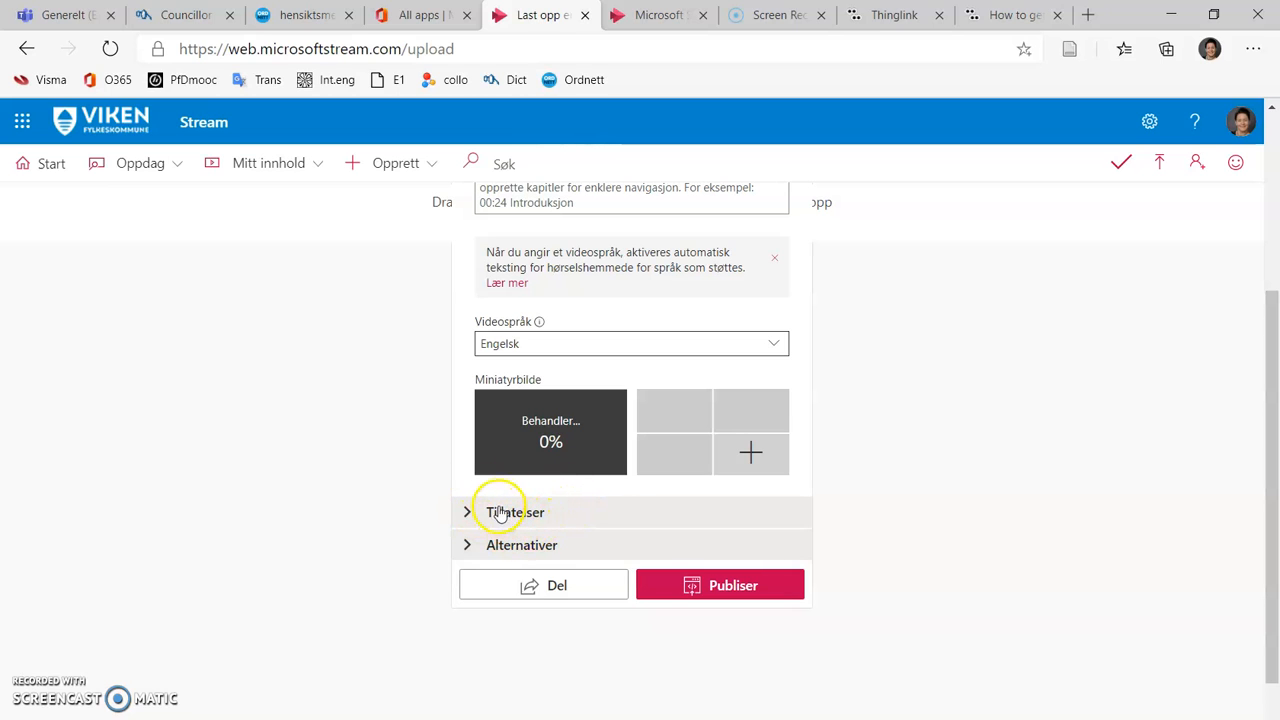
pyautogui.scroll(1, 535, 437)
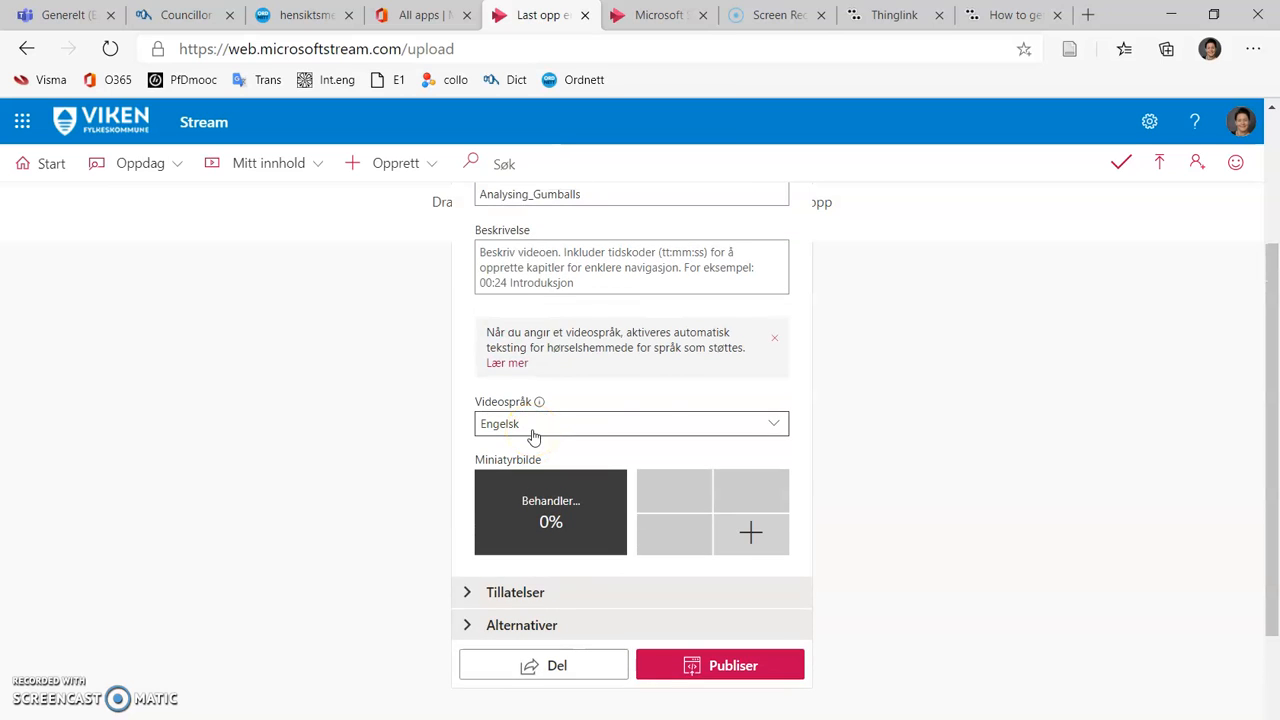
pyautogui.click(515, 594)
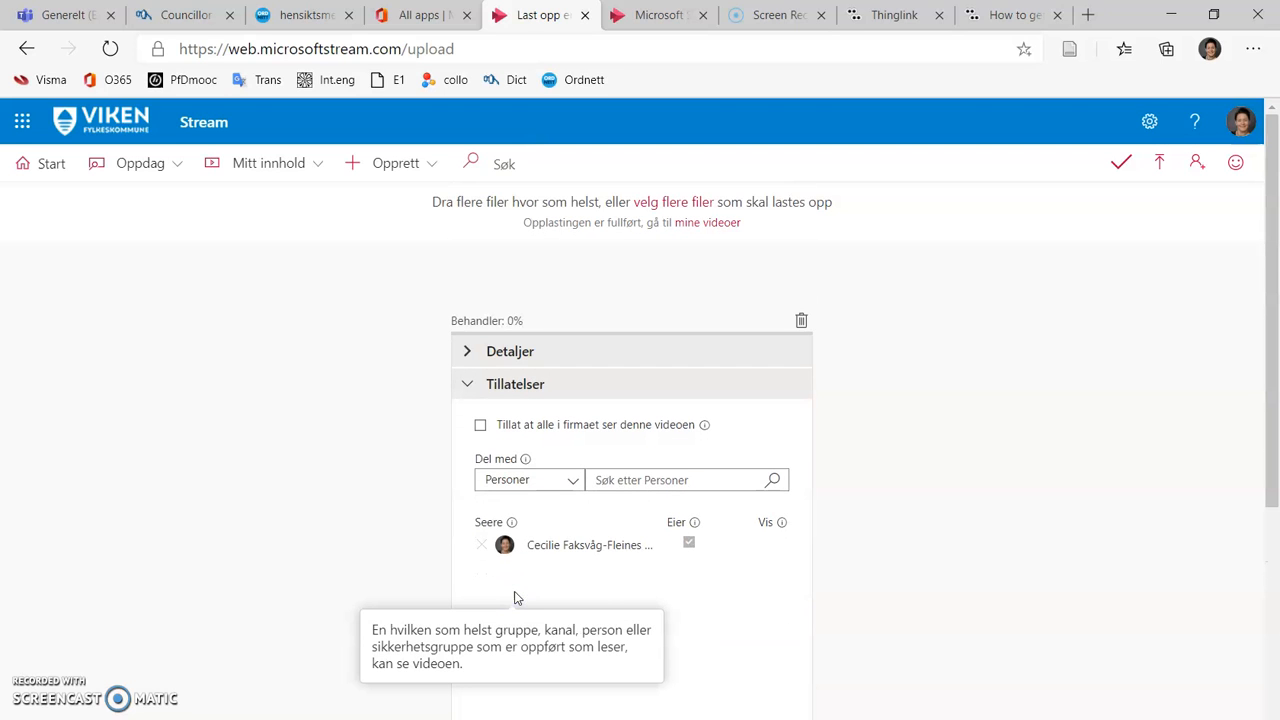
pyautogui.scroll(-1, 914, 531)
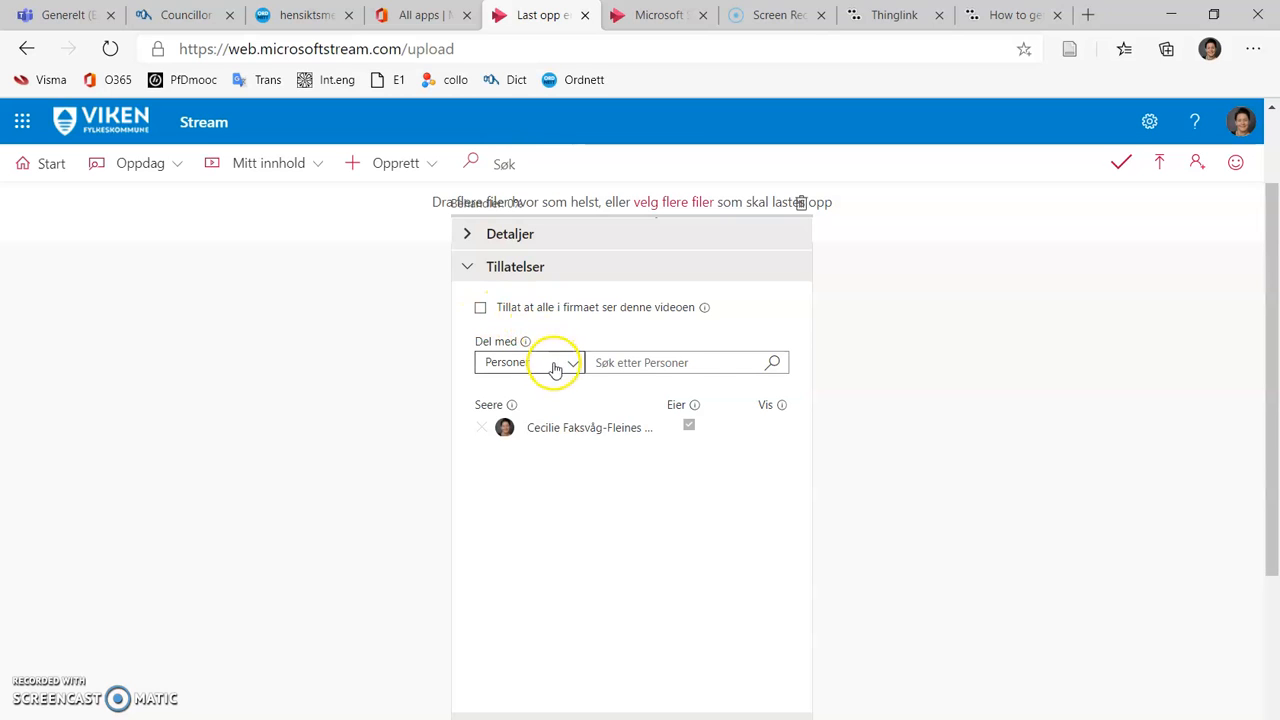
# Search for a colleague by name under Personer and add them as a viewer of the video.
pyautogui.click(623, 360)
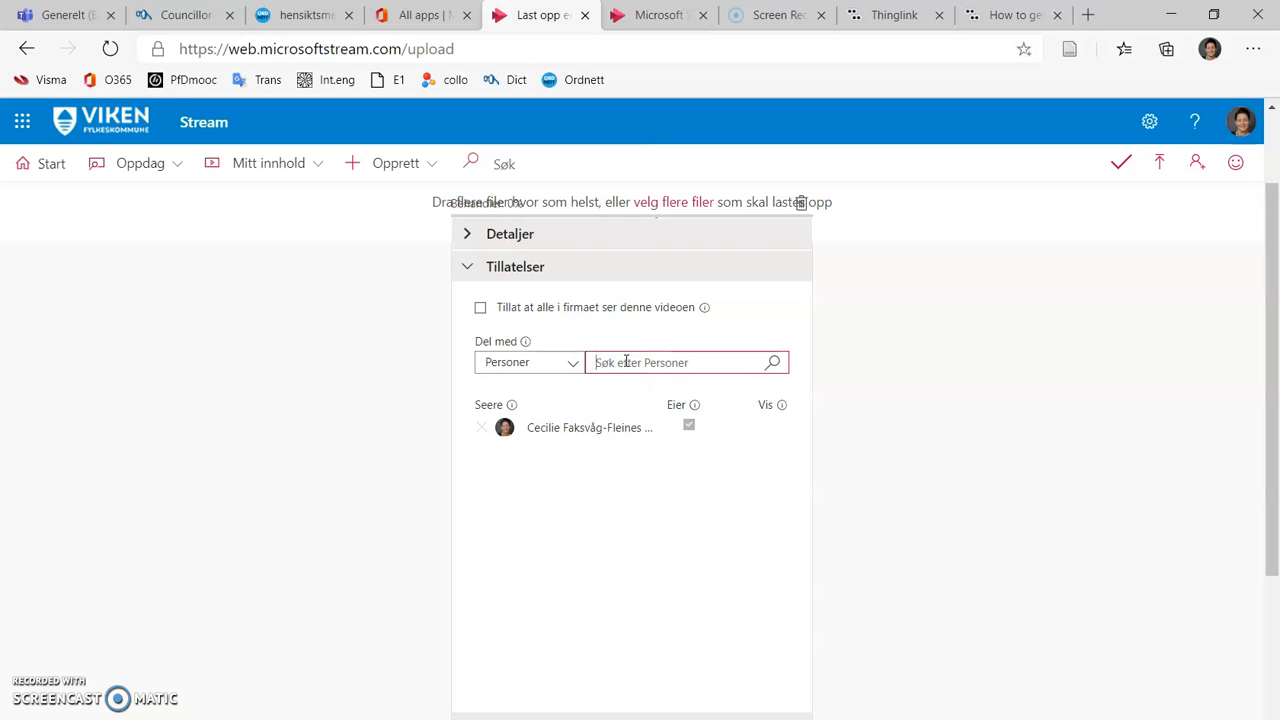
pyautogui.write('gunnar no')
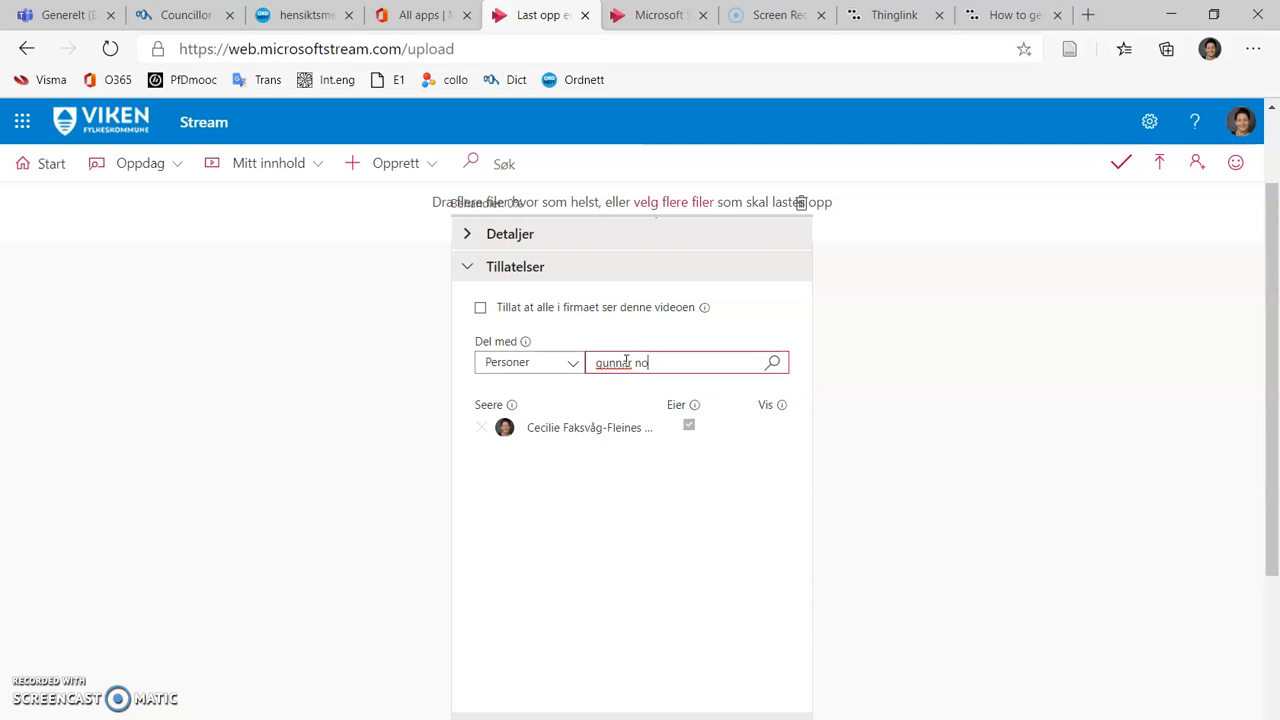
pyautogui.press('BackSpace')
pyautogui.press('BackSpace')
pyautogui.press('BackSpace')
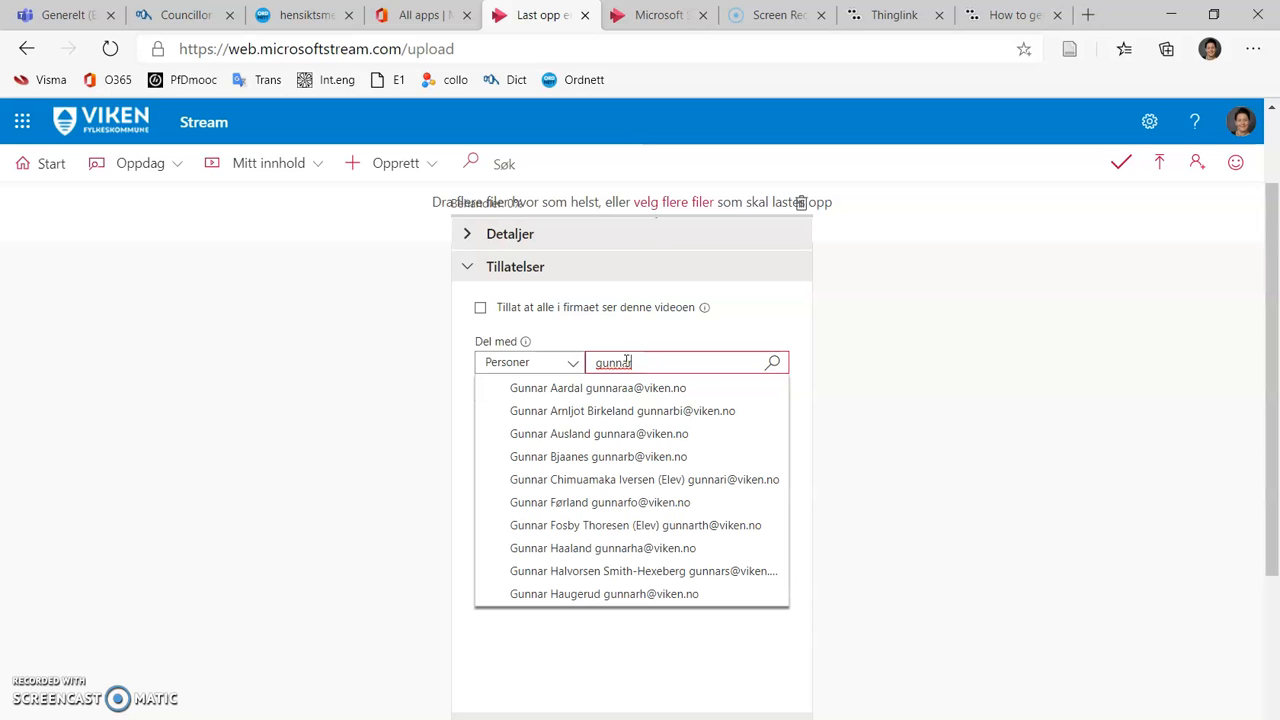
pyautogui.scroll(-3, 571, 583)
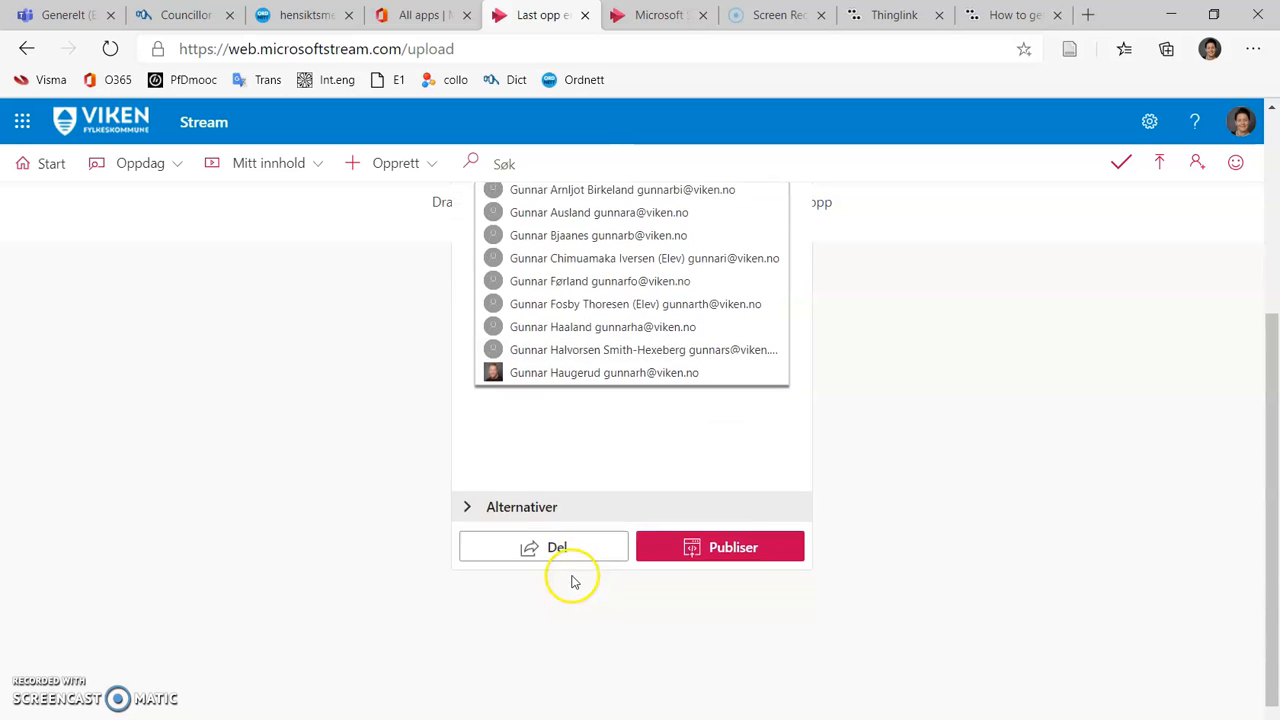
pyautogui.scroll(2, 571, 580)
pyautogui.scroll(-1, 631, 491)
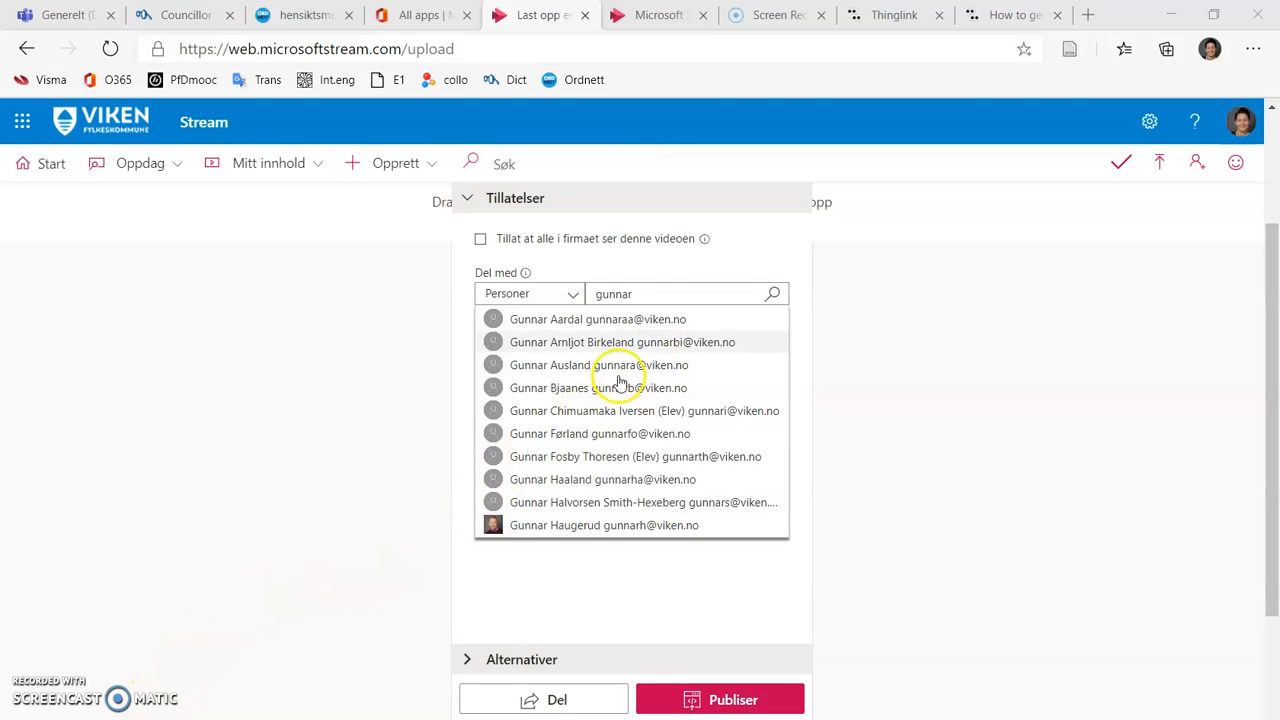
pyautogui.click(644, 294)
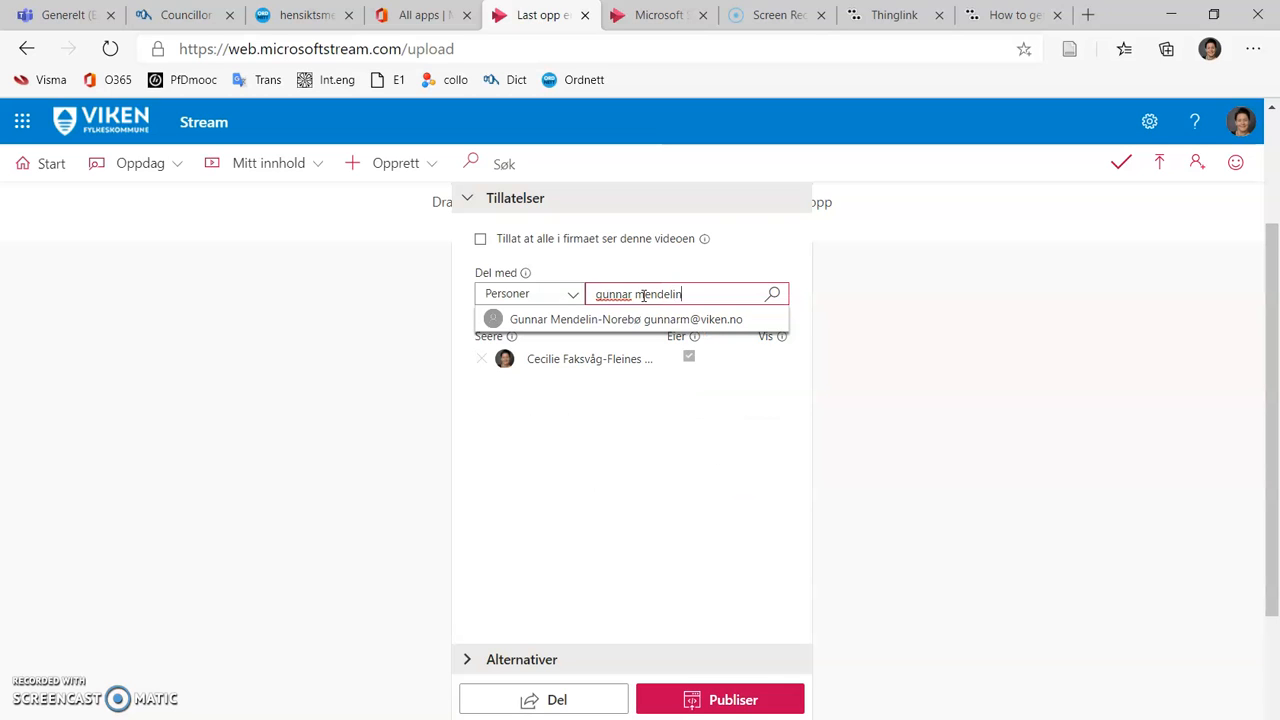
pyautogui.click(558, 319)
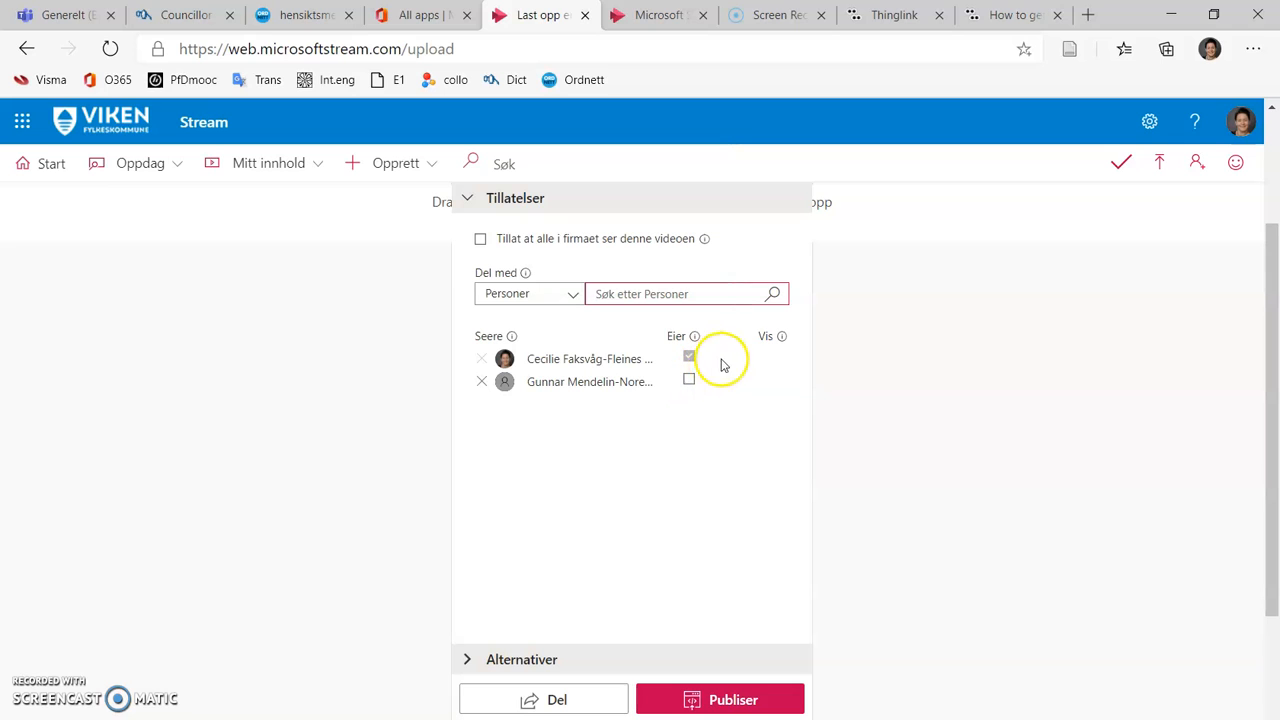
# Share the video with the group 1STB tverrfaglig - VGLORE, searching Mine grupper for "1stb".
pyautogui.click(578, 296)
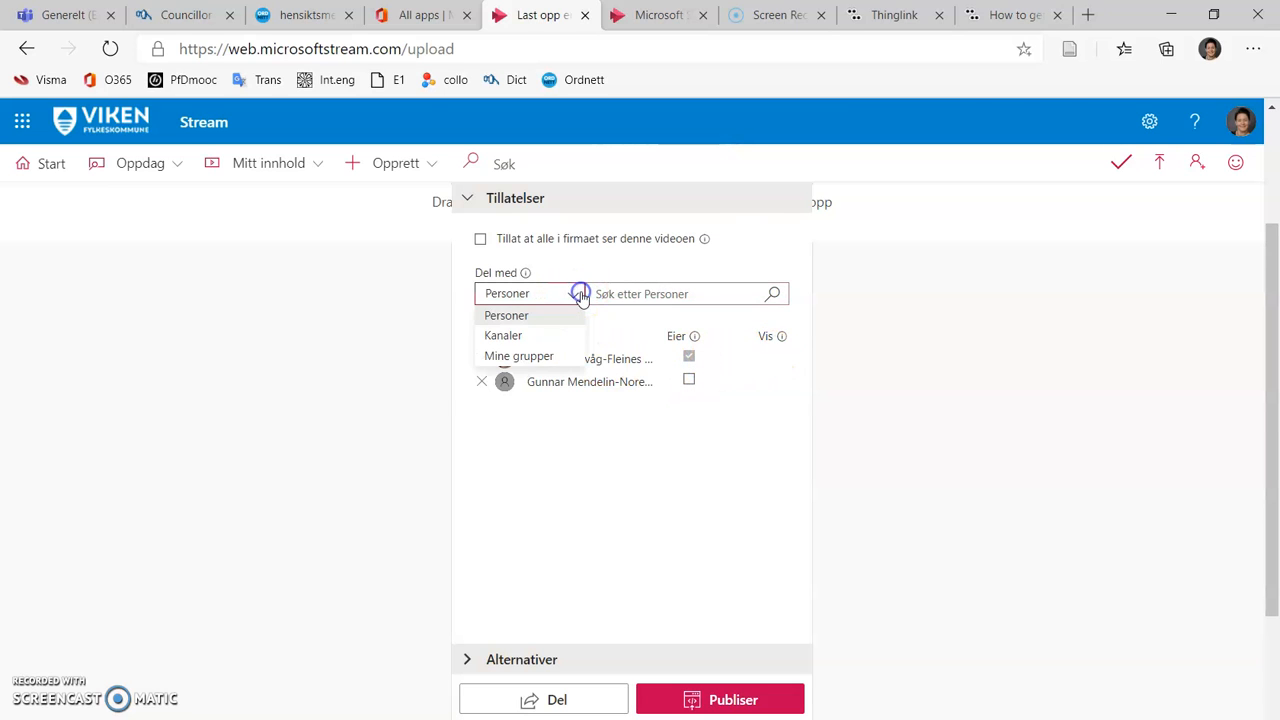
pyautogui.scroll(2, 551, 335)
pyautogui.scroll(-1, 590, 460)
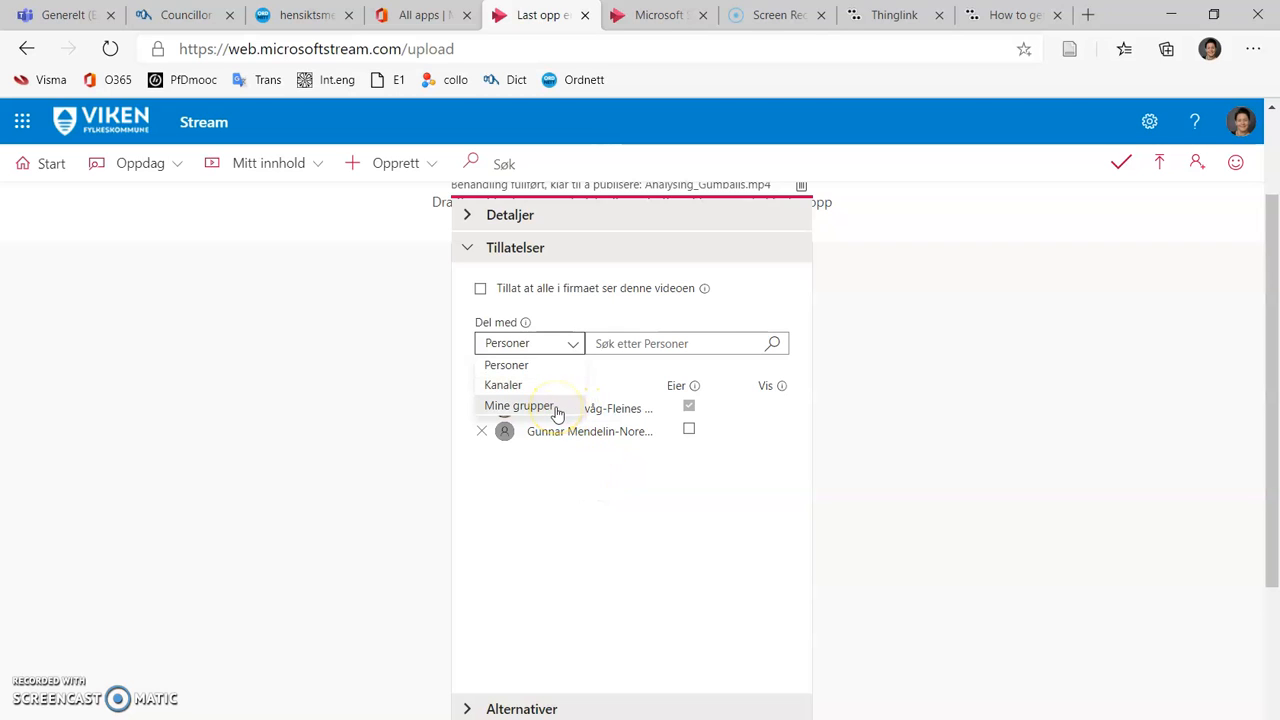
pyautogui.click(557, 413)
pyautogui.click(660, 343)
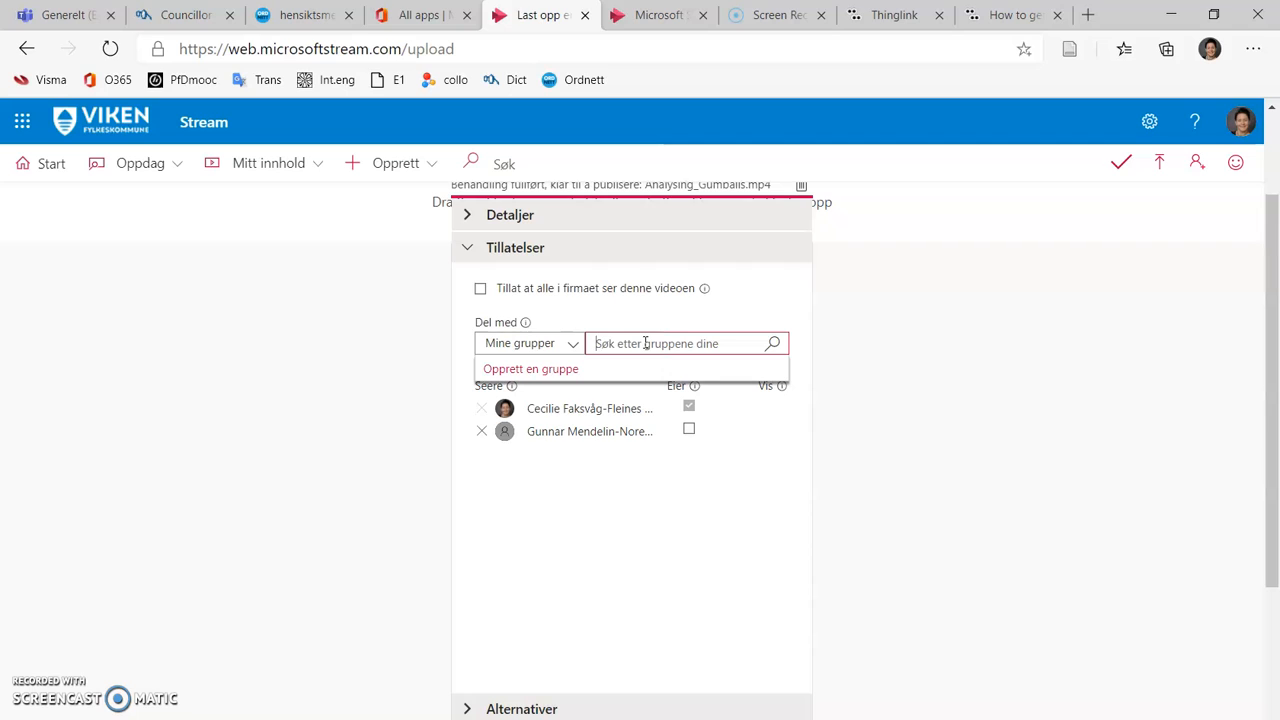
pyautogui.write('1stb')
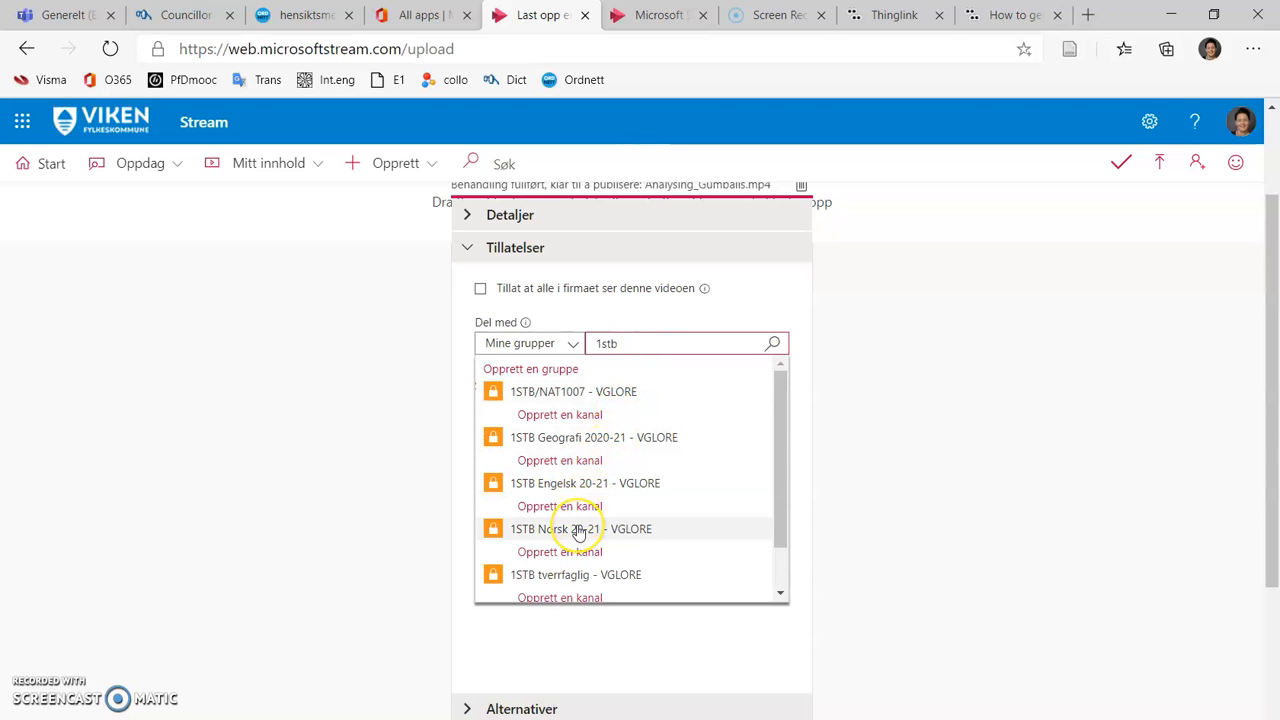
pyautogui.scroll(-1, 579, 533)
pyautogui.scroll(1, 579, 533)
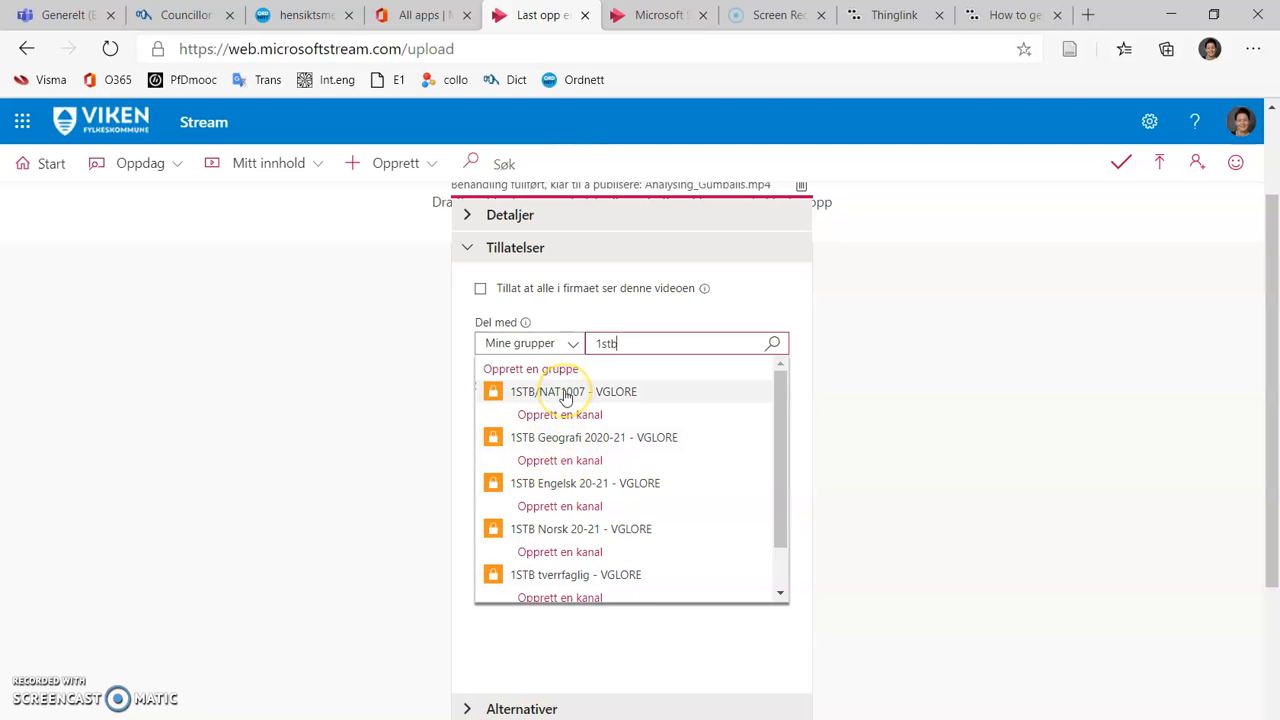
pyautogui.scroll(-1, 565, 397)
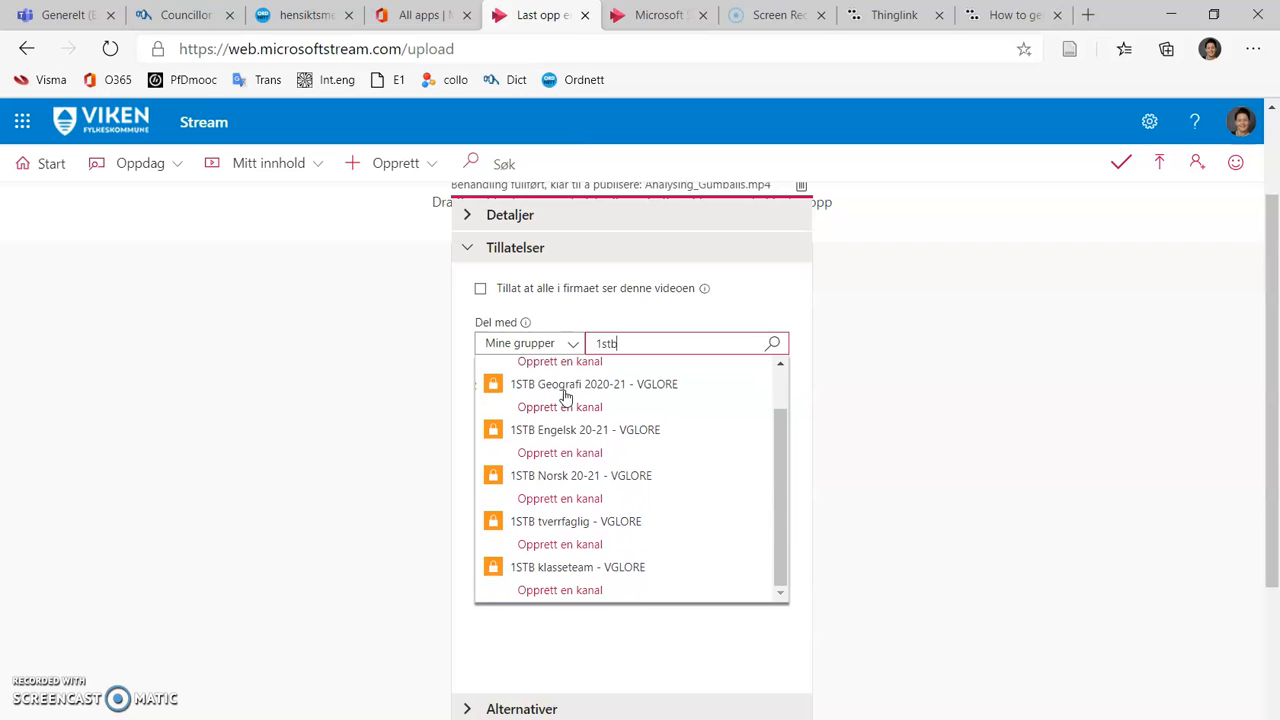
pyautogui.click(552, 522)
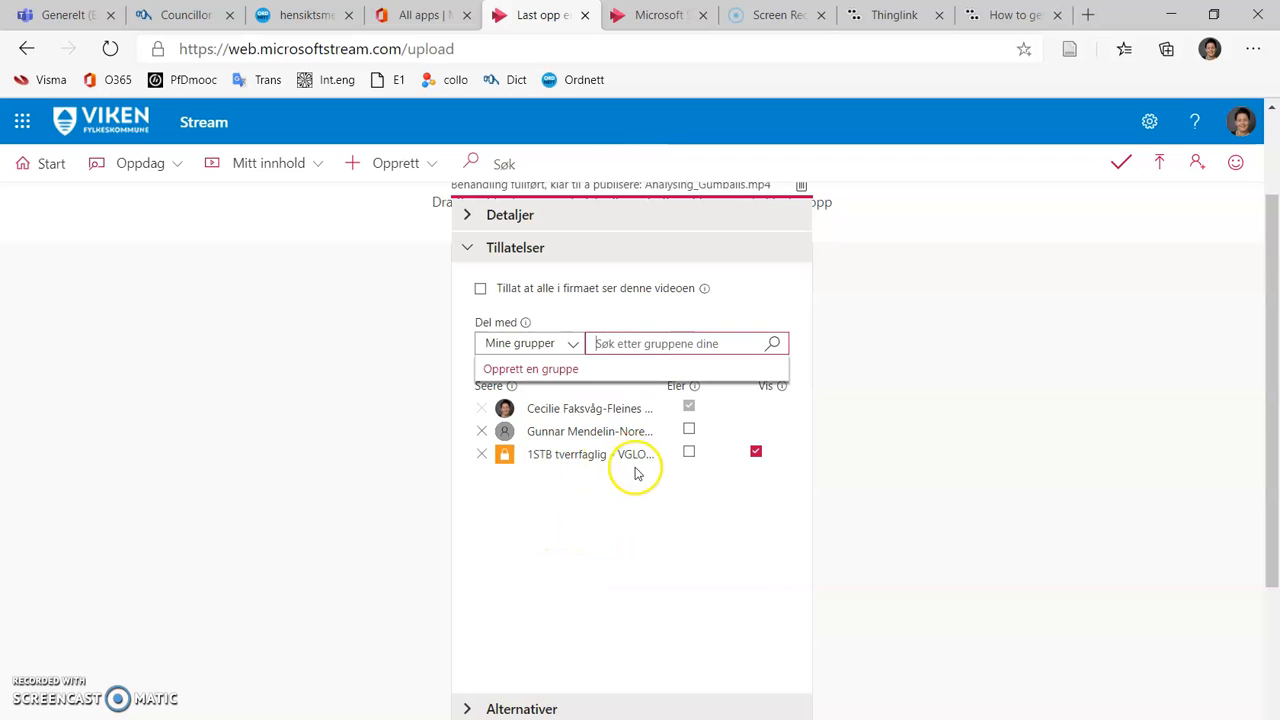
# Remove the individually added colleague from the video's viewers.
pyautogui.scroll(1, 731, 477)
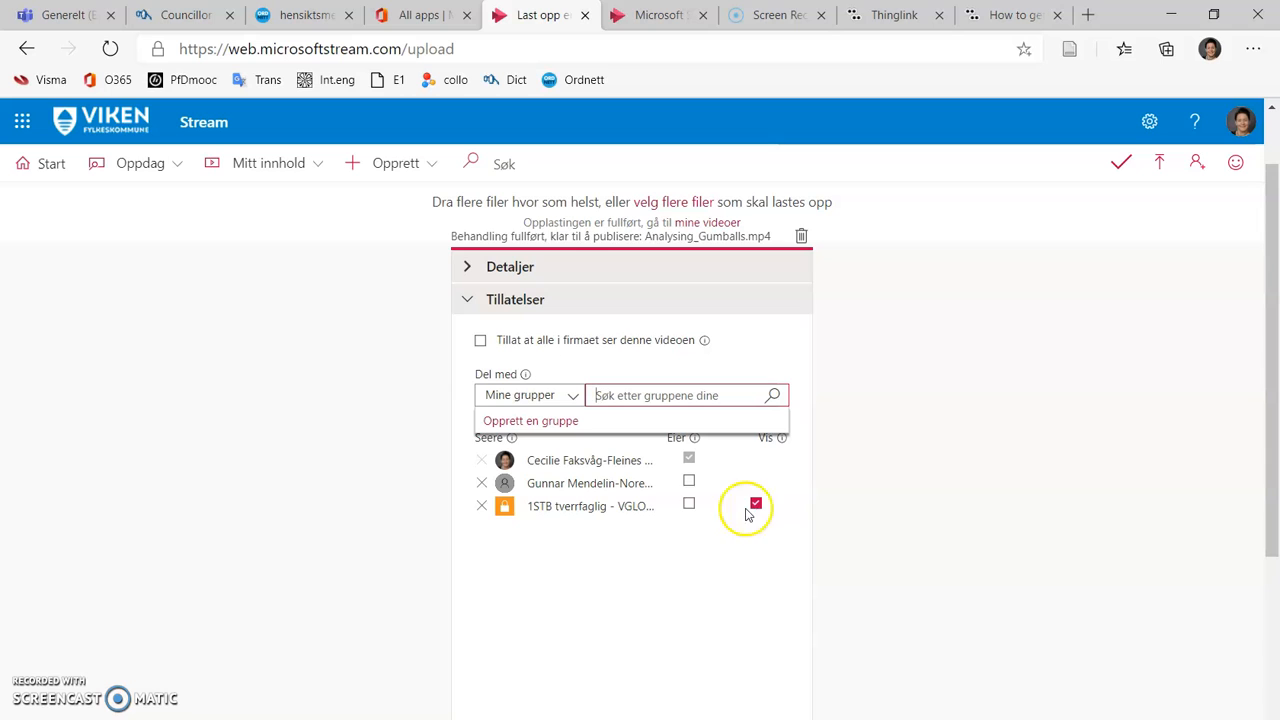
pyautogui.click(482, 483)
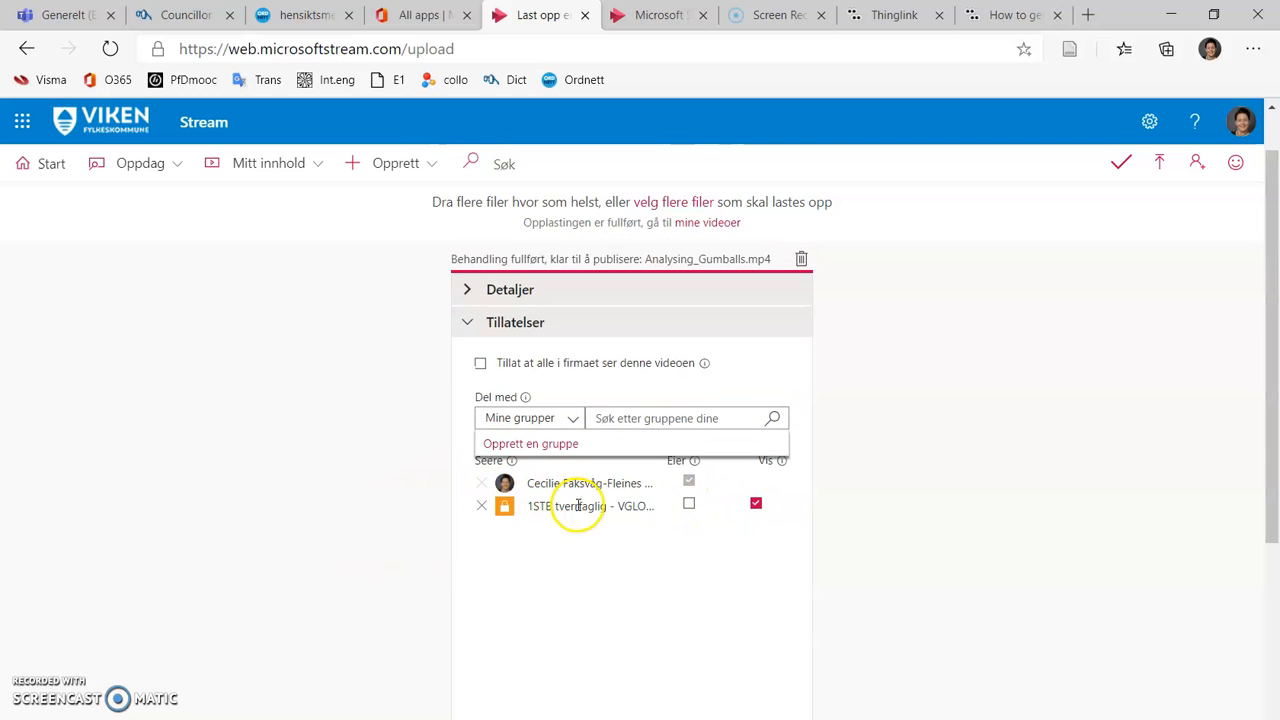
# Close the group suggestions, keep the default comment and automatic caption options, and publish the Analysing_Gumballs video.
pyautogui.click(802, 430)
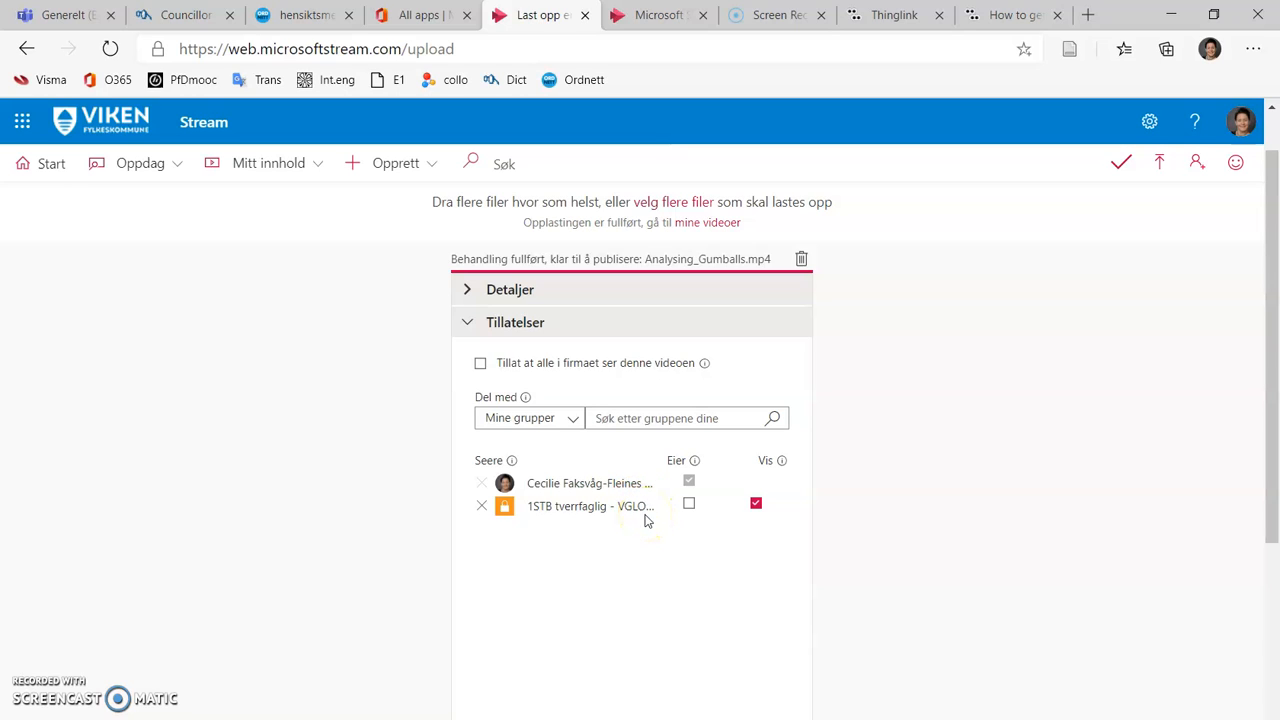
pyautogui.scroll(-1, 605, 570)
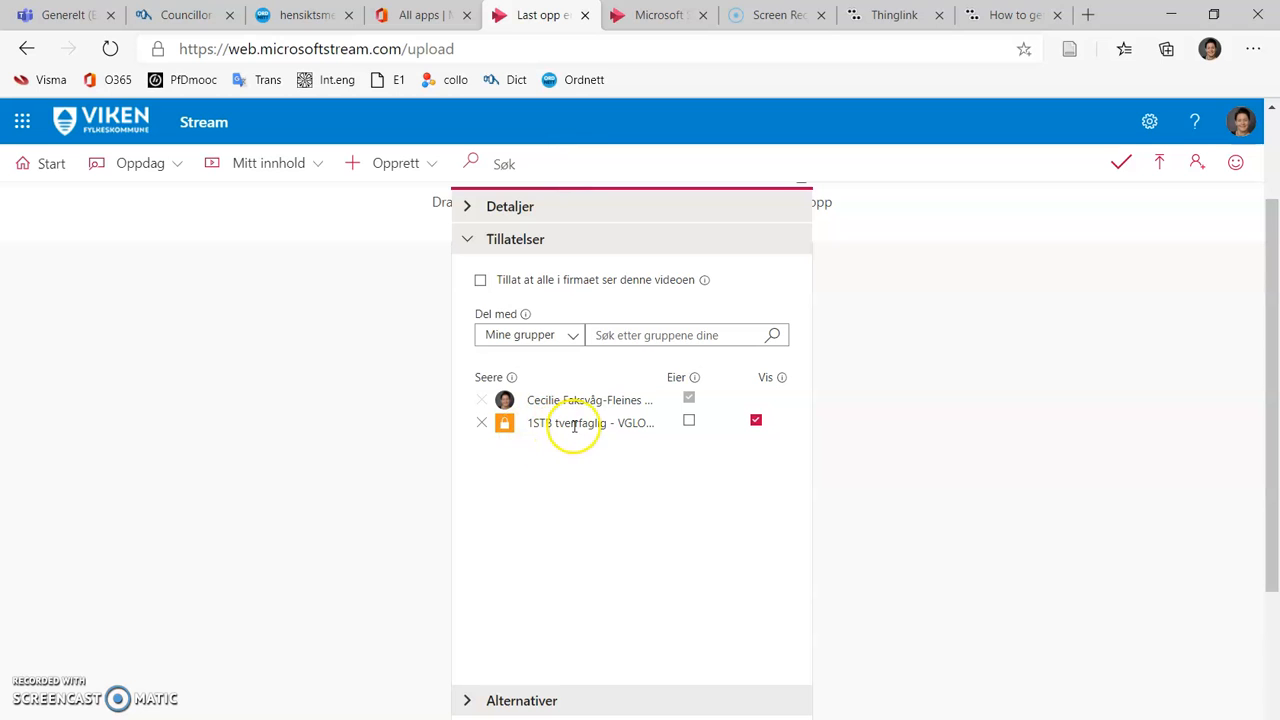
pyautogui.scroll(-5, 591, 449)
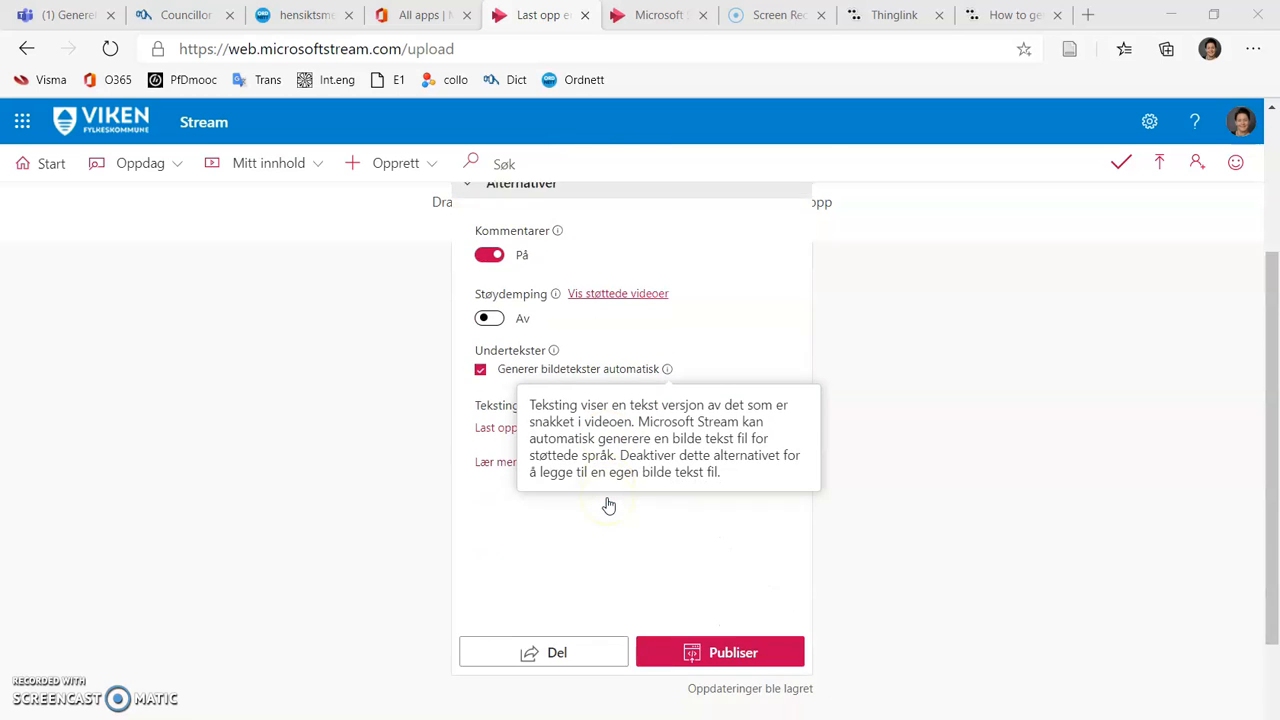
pyautogui.scroll(-2, 609, 506)
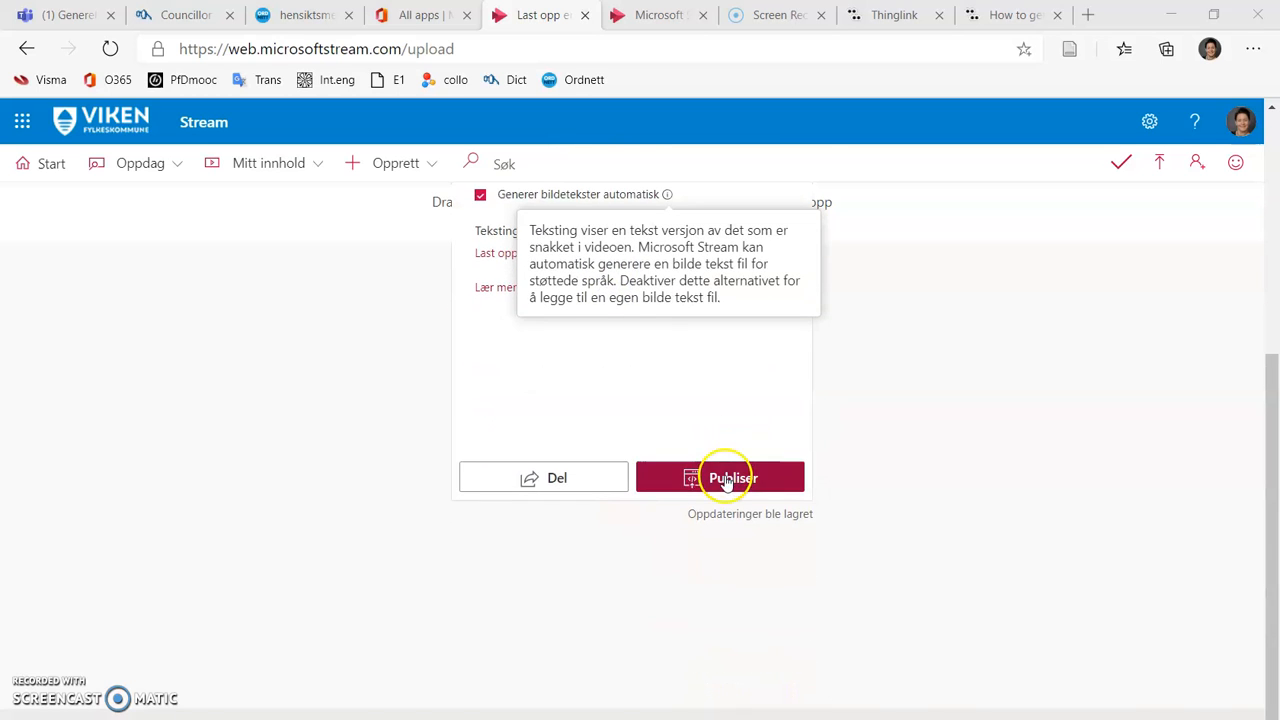
pyautogui.click(728, 480)
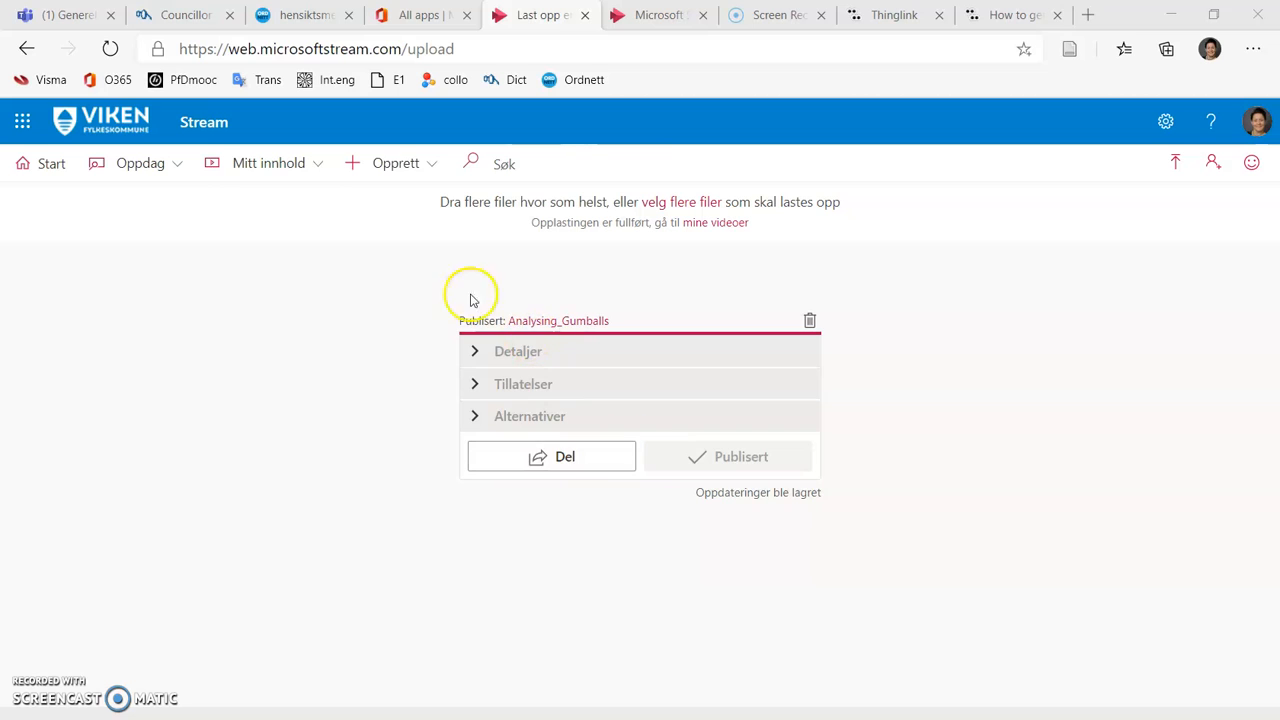
# Open the published Analysing_Gumballs video from the personal video list and pause its playback.
pyautogui.click(233, 166)
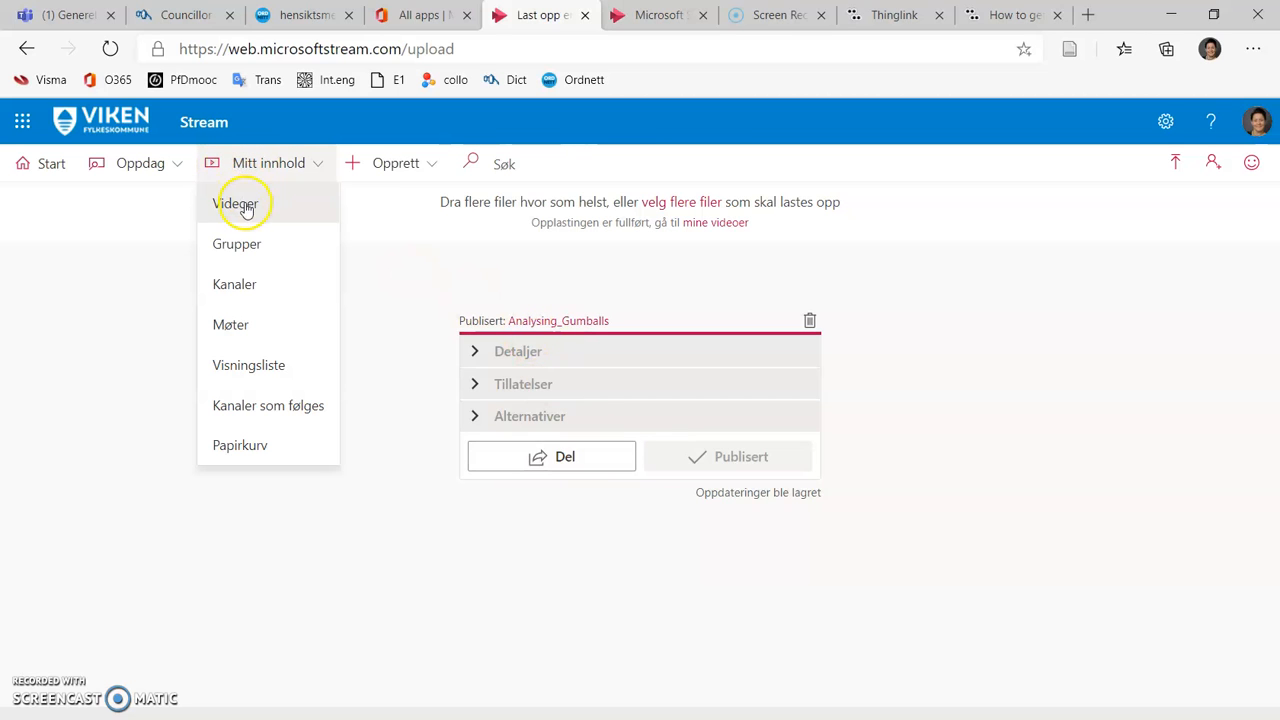
pyautogui.click(246, 206)
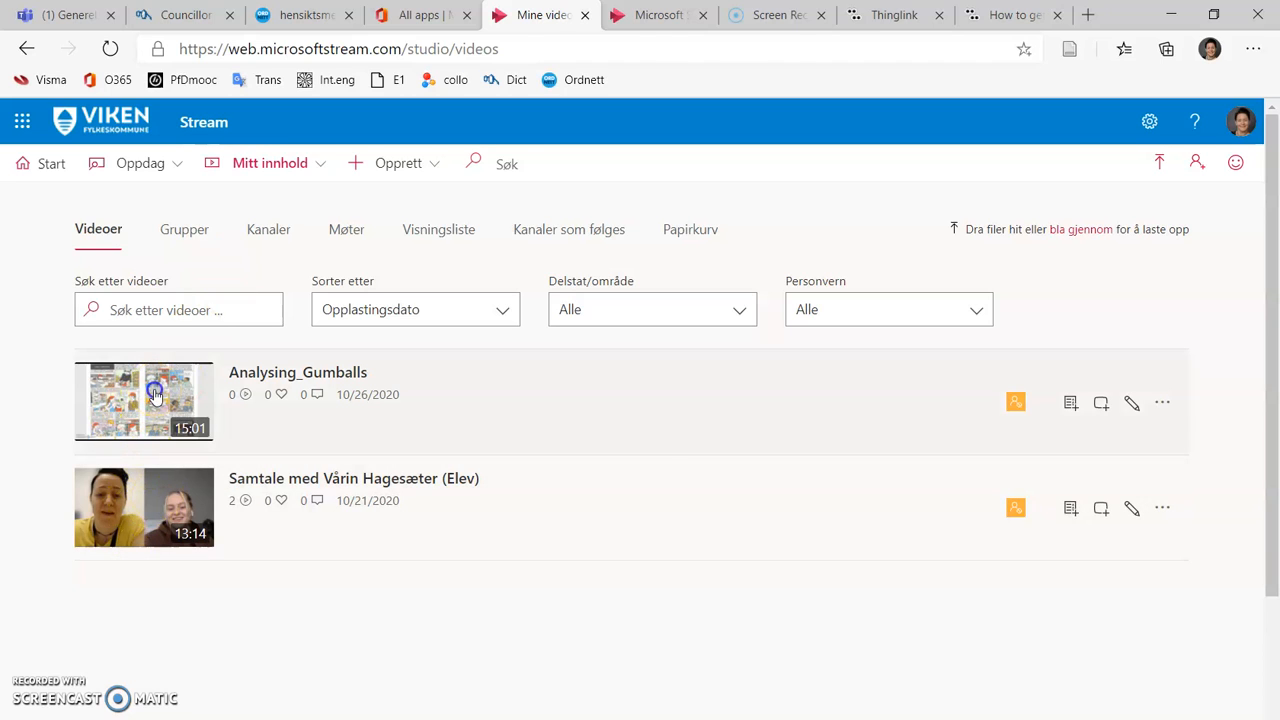
pyautogui.click(154, 393)
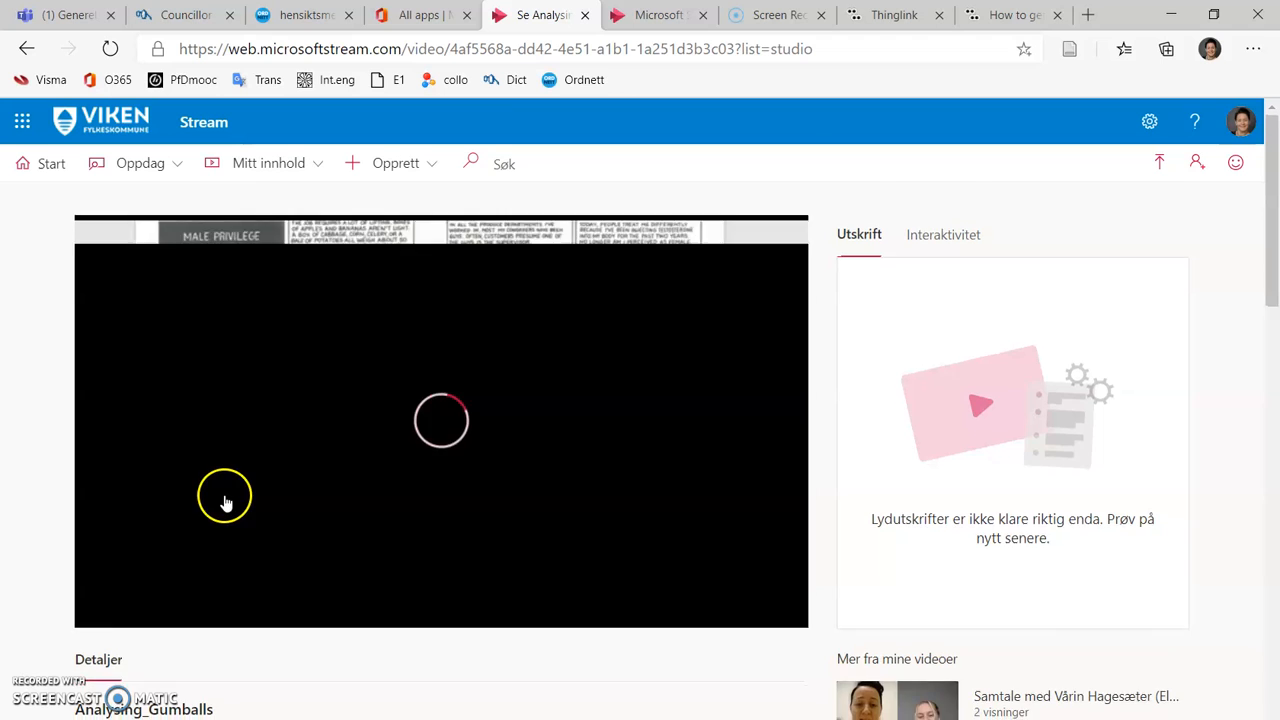
pyautogui.scroll(-1, 226, 504)
pyautogui.scroll(1, 227, 503)
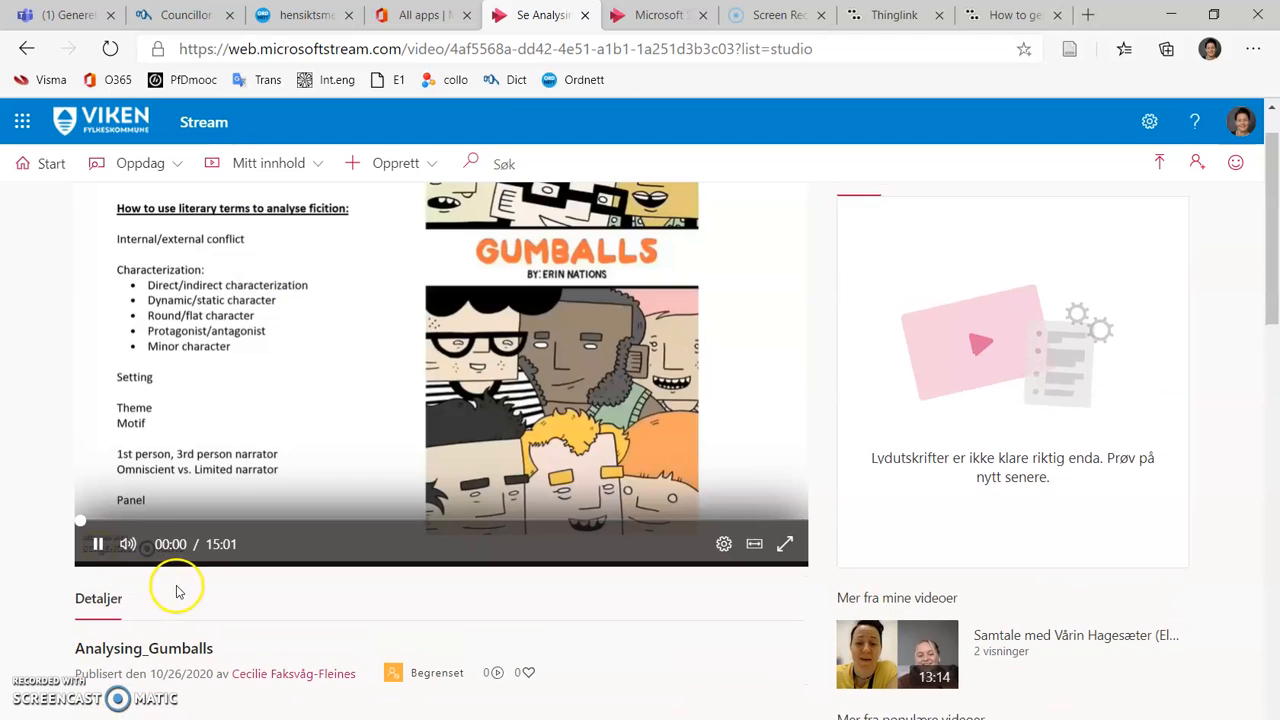
pyautogui.click(97, 545)
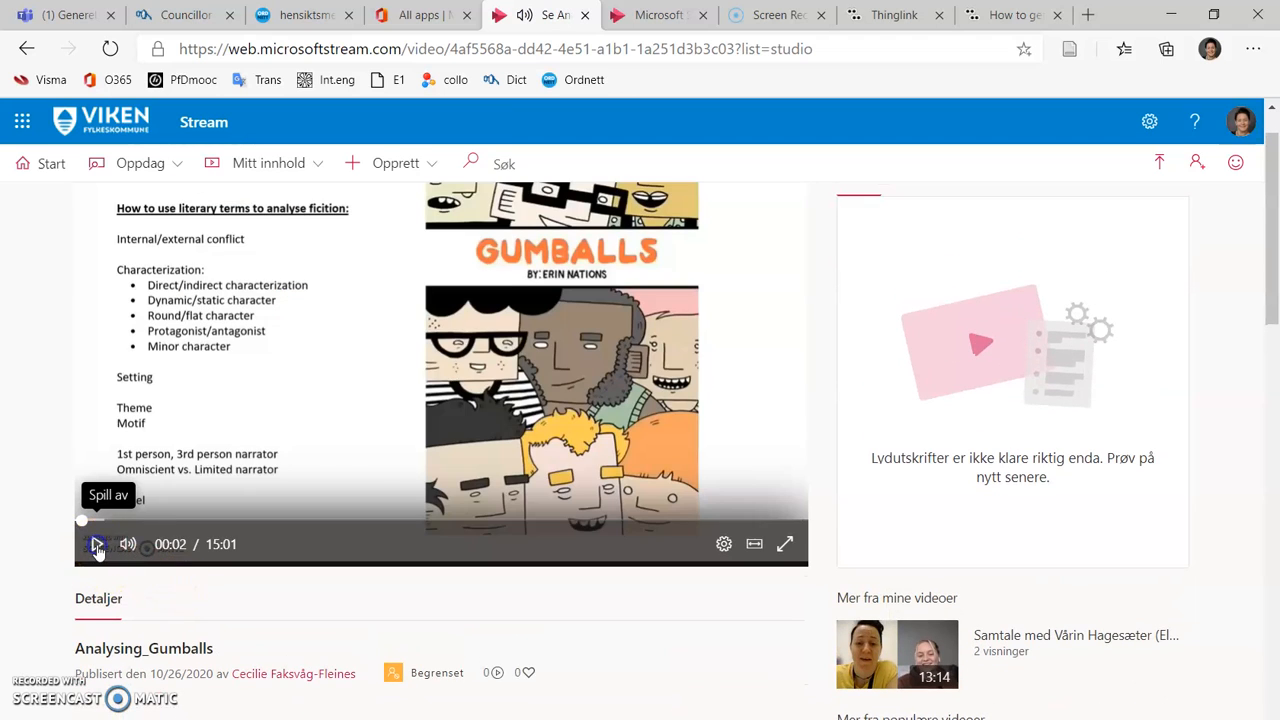
# Open the video's sharing options and copy its embed code (Bygg inn).
pyautogui.scroll(-1, 320, 633)
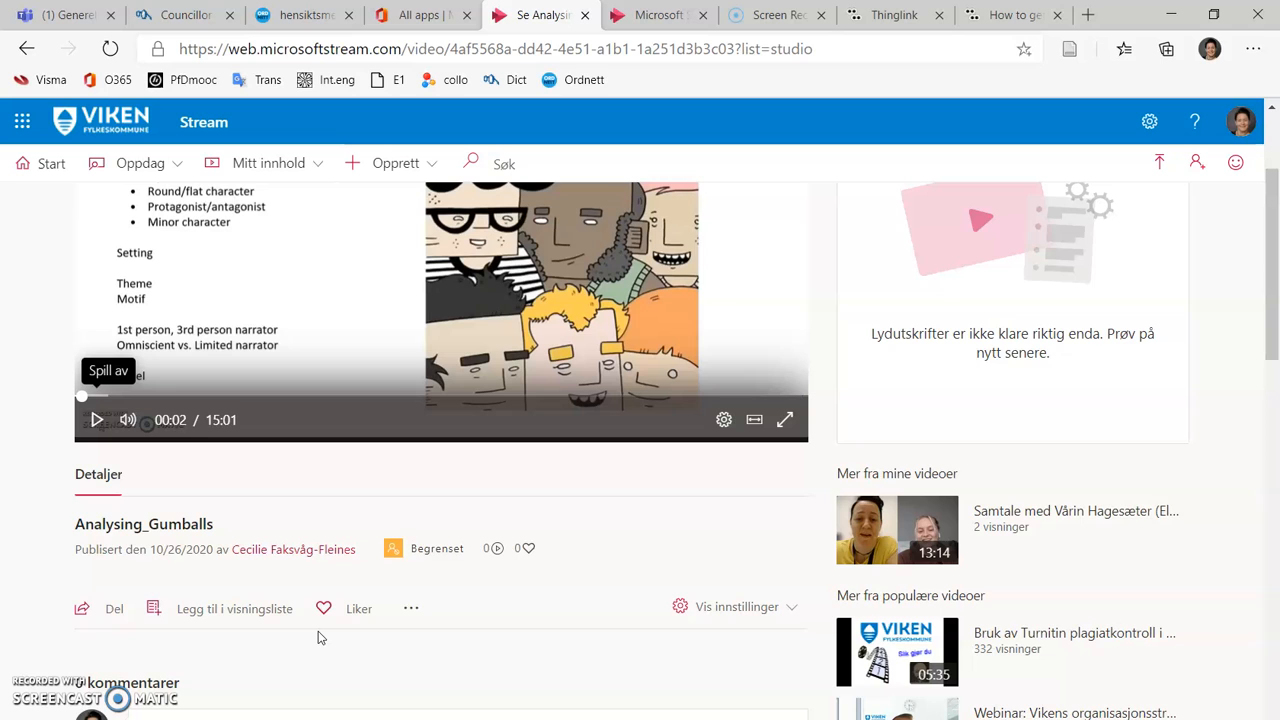
pyautogui.scroll(-1, 320, 636)
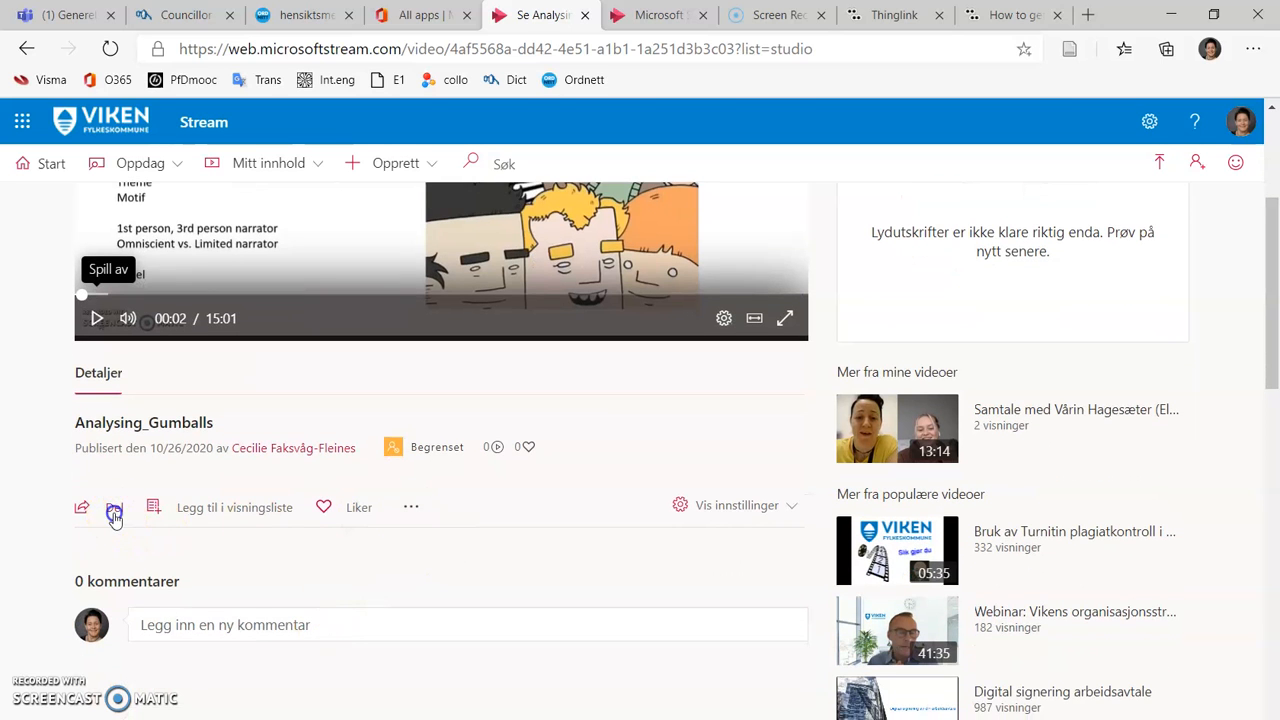
pyautogui.click(114, 514)
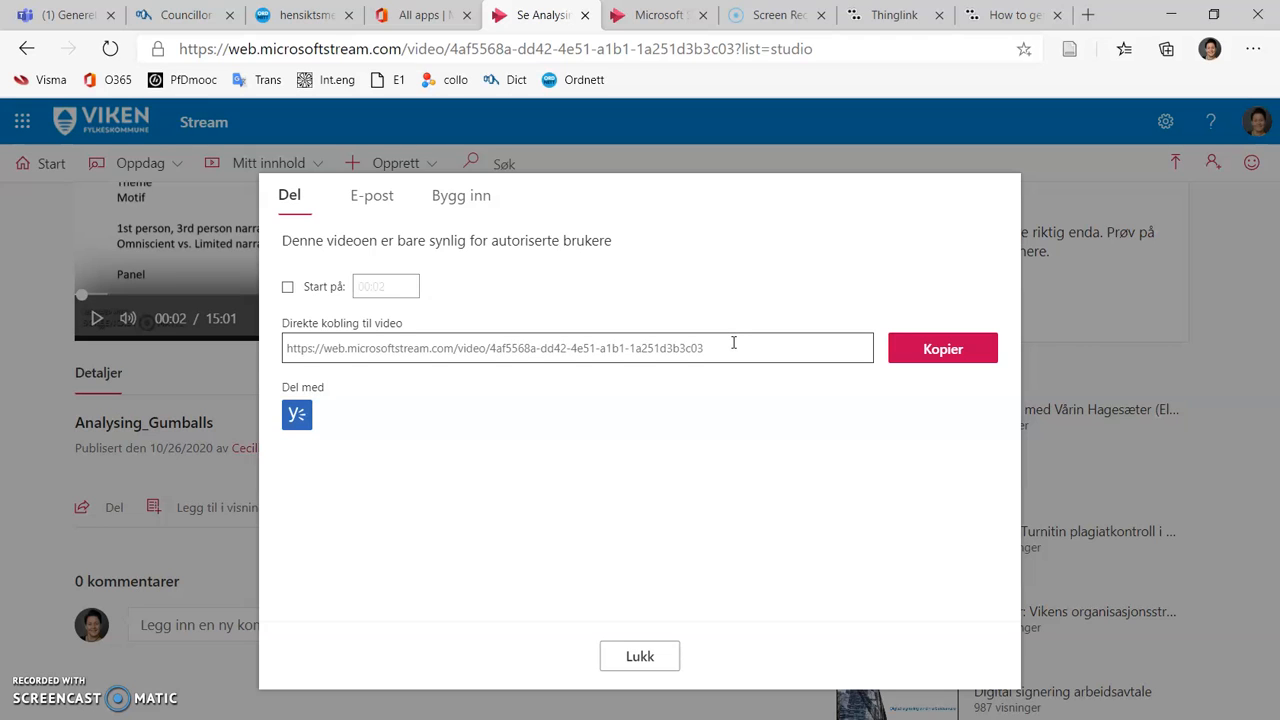
pyautogui.click(900, 366)
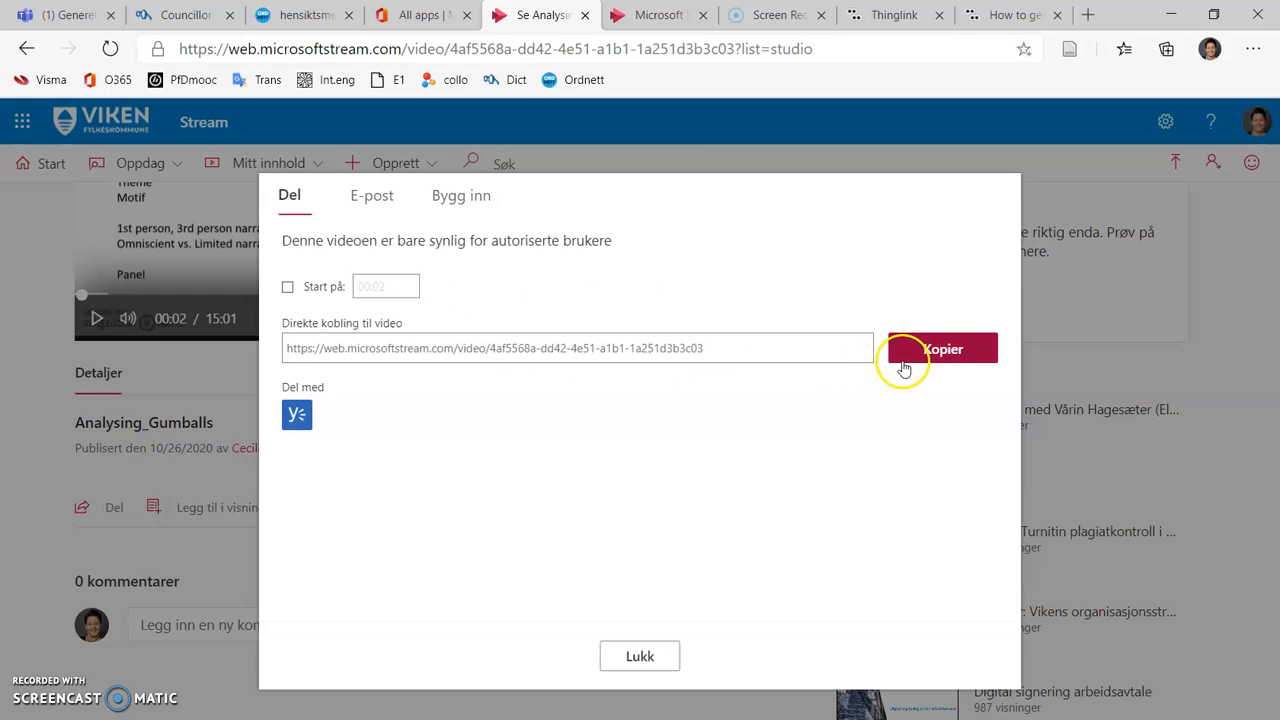
pyautogui.click(459, 195)
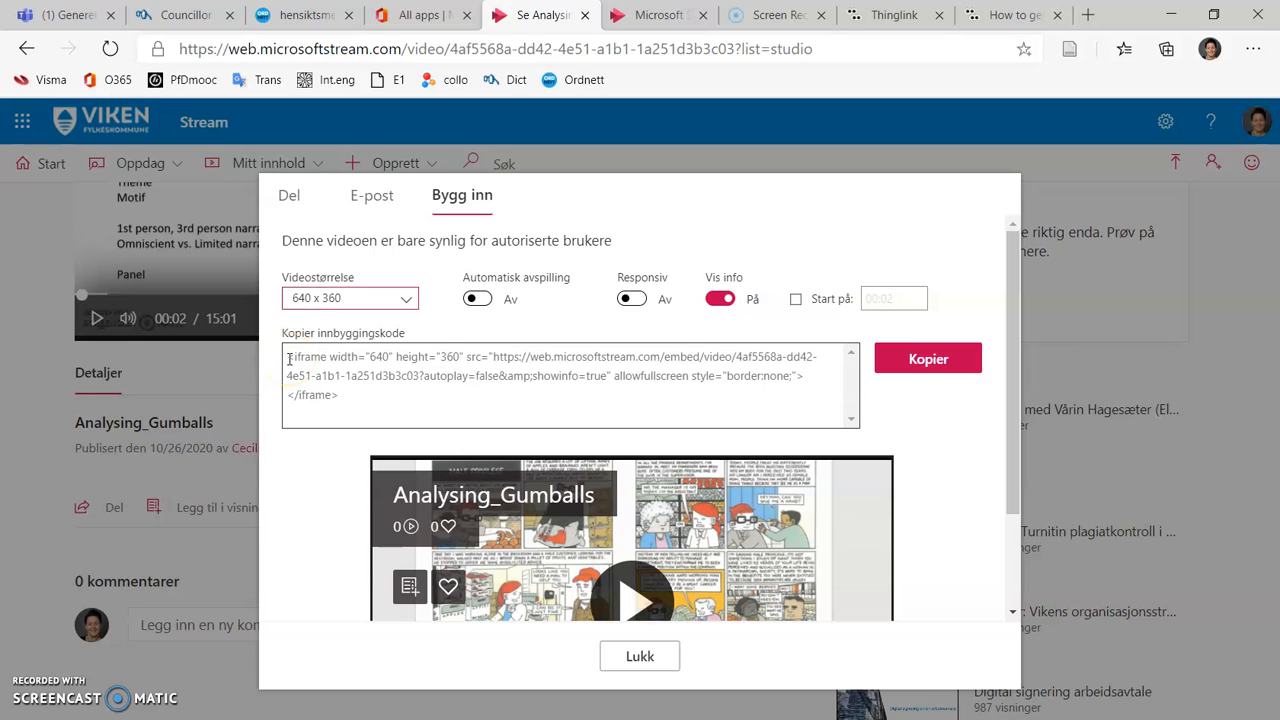
pyautogui.click(923, 370)
# Switch to ThingLink, edit the cropped-hair image, and add a website content tag containing the copied video embed code.
pyautogui.click(884, 16)
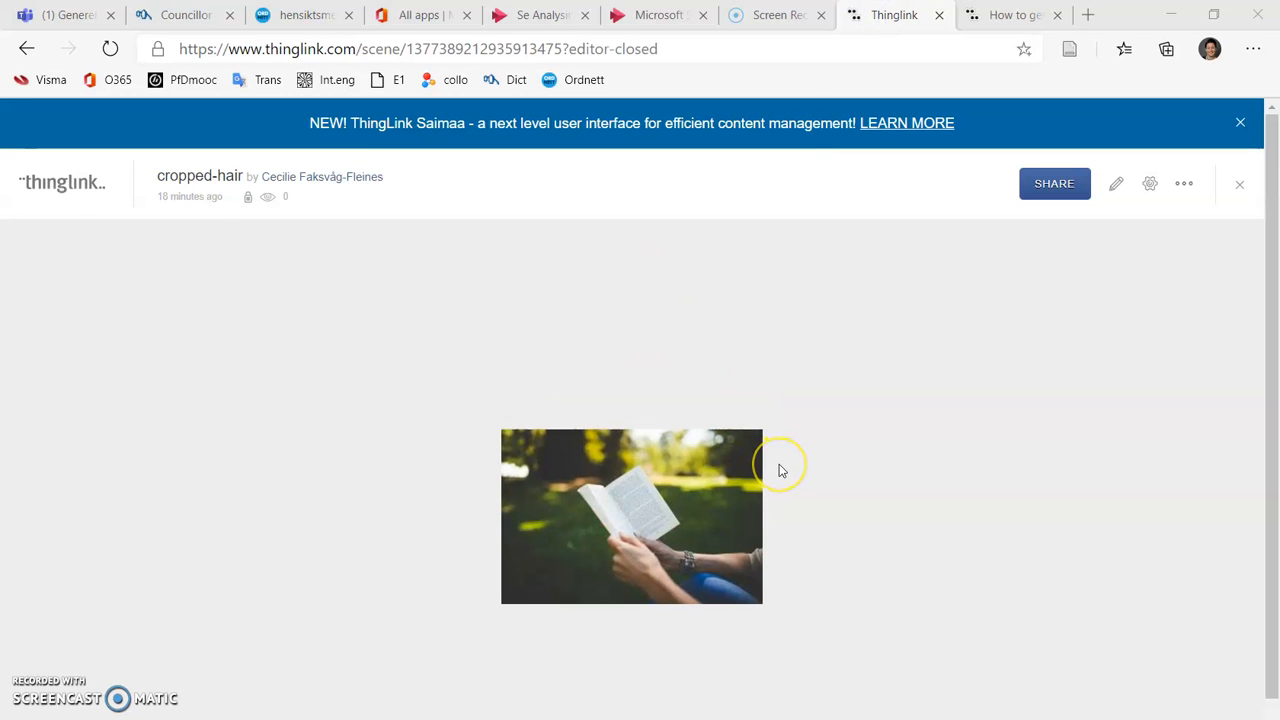
pyautogui.scroll(-1, 674, 497)
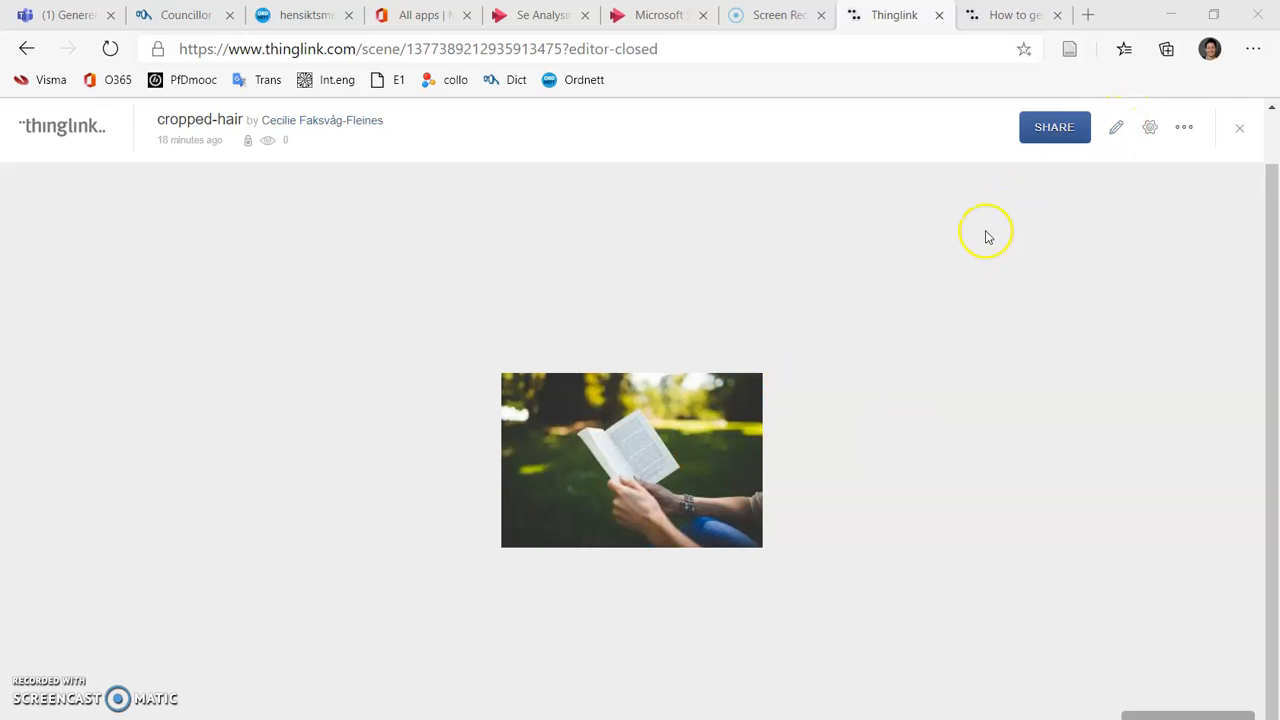
pyautogui.click(1116, 130)
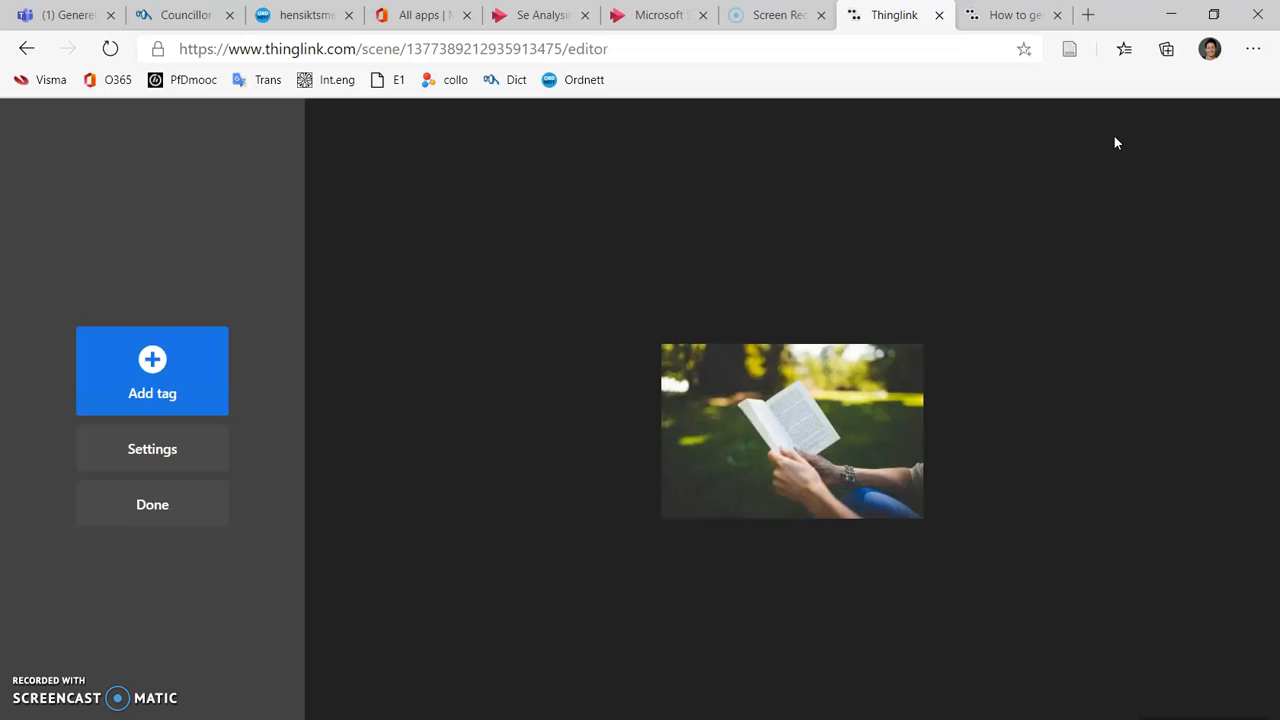
pyautogui.click(160, 358)
pyautogui.click(171, 588)
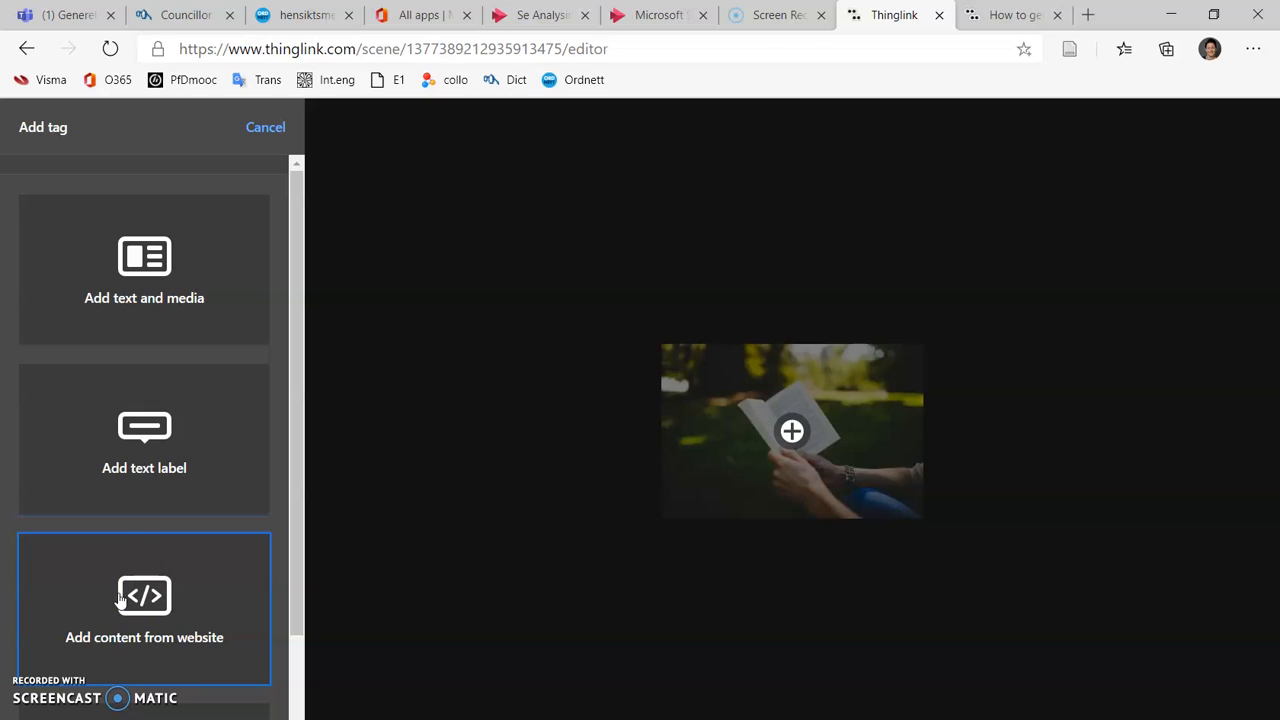
pyautogui.click(145, 603)
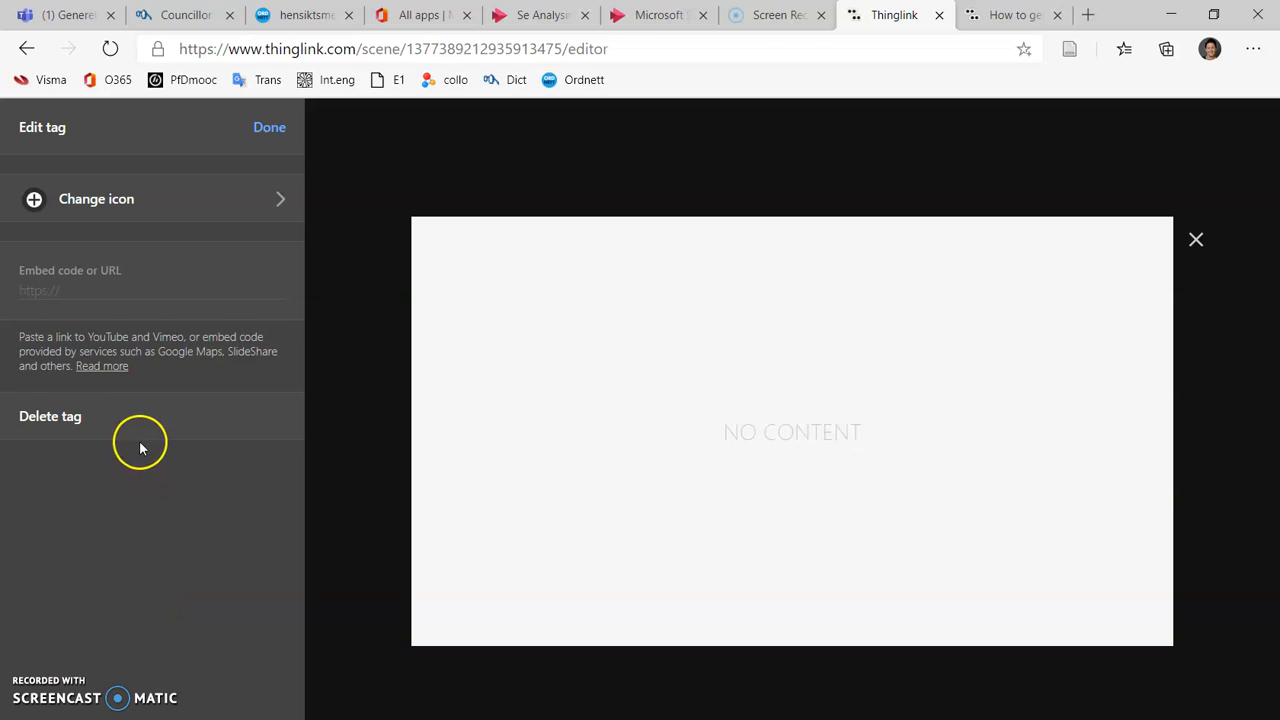
pyautogui.click(62, 287)
pyautogui.hotkey('ctrl', 'v')
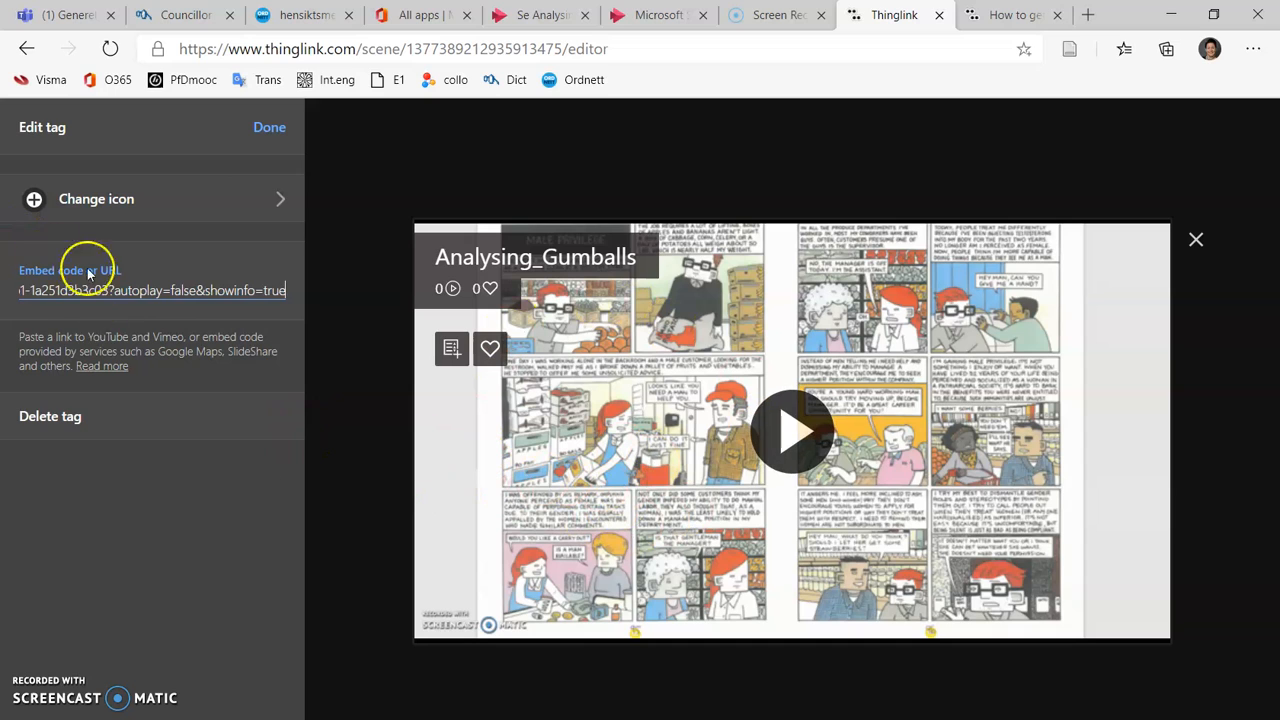
# Change the tag's icon to the green video camera and finish editing the tag.
pyautogui.click(78, 200)
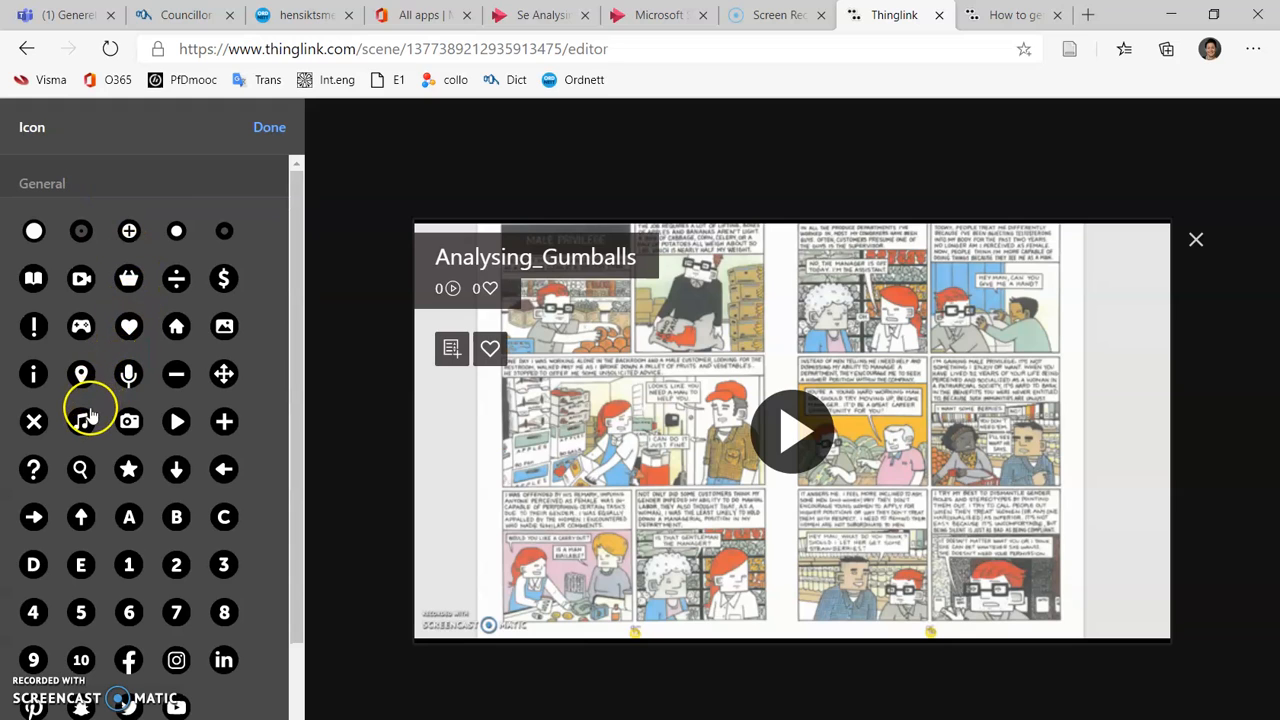
pyautogui.click(82, 280)
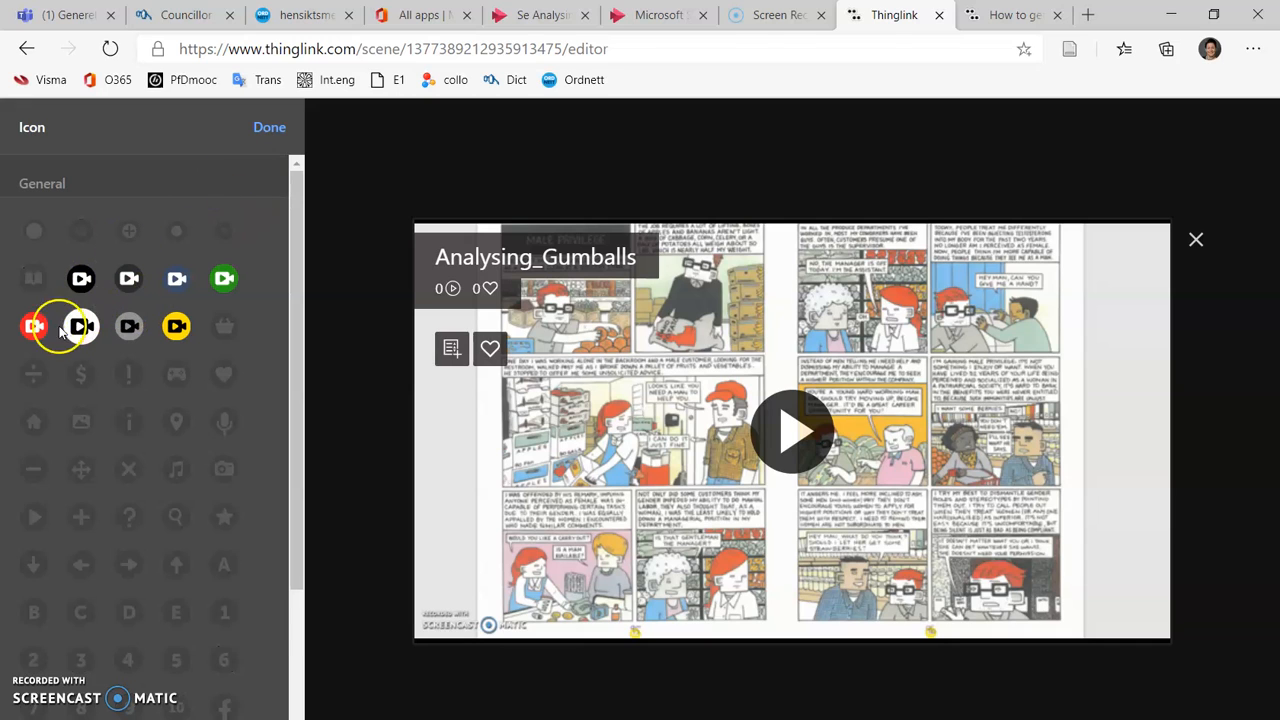
pyautogui.click(224, 279)
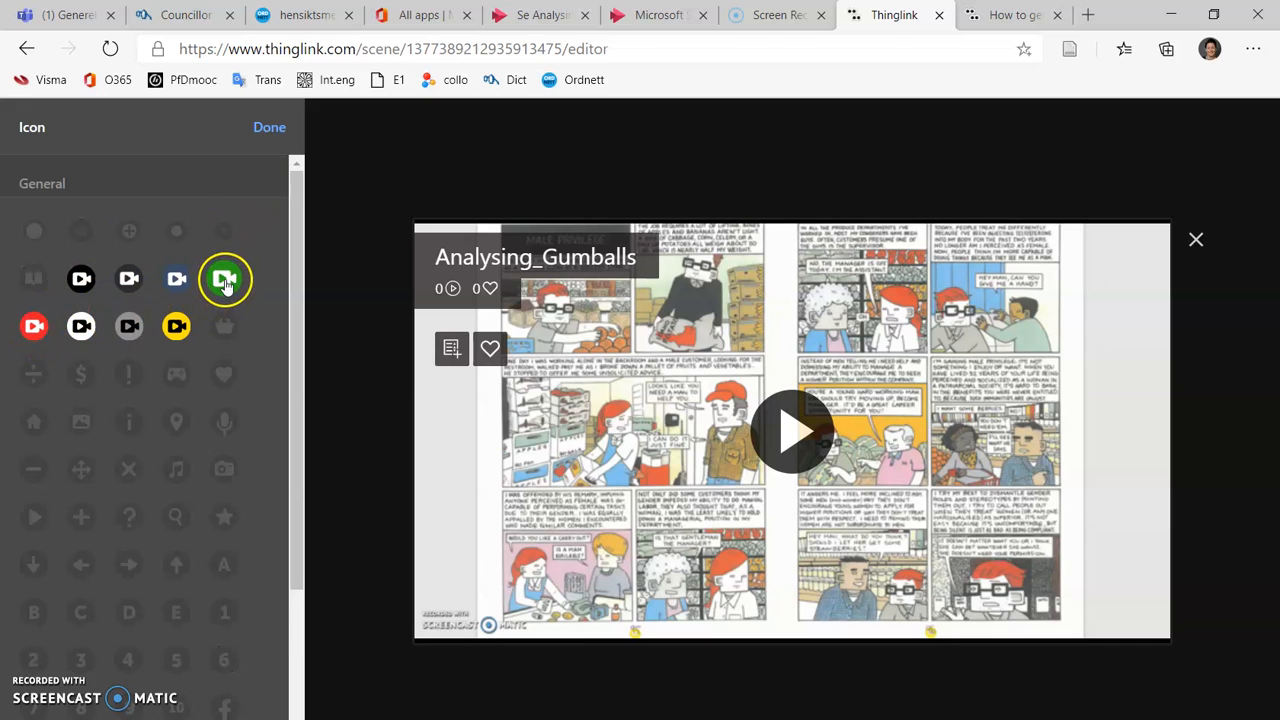
pyautogui.click(272, 128)
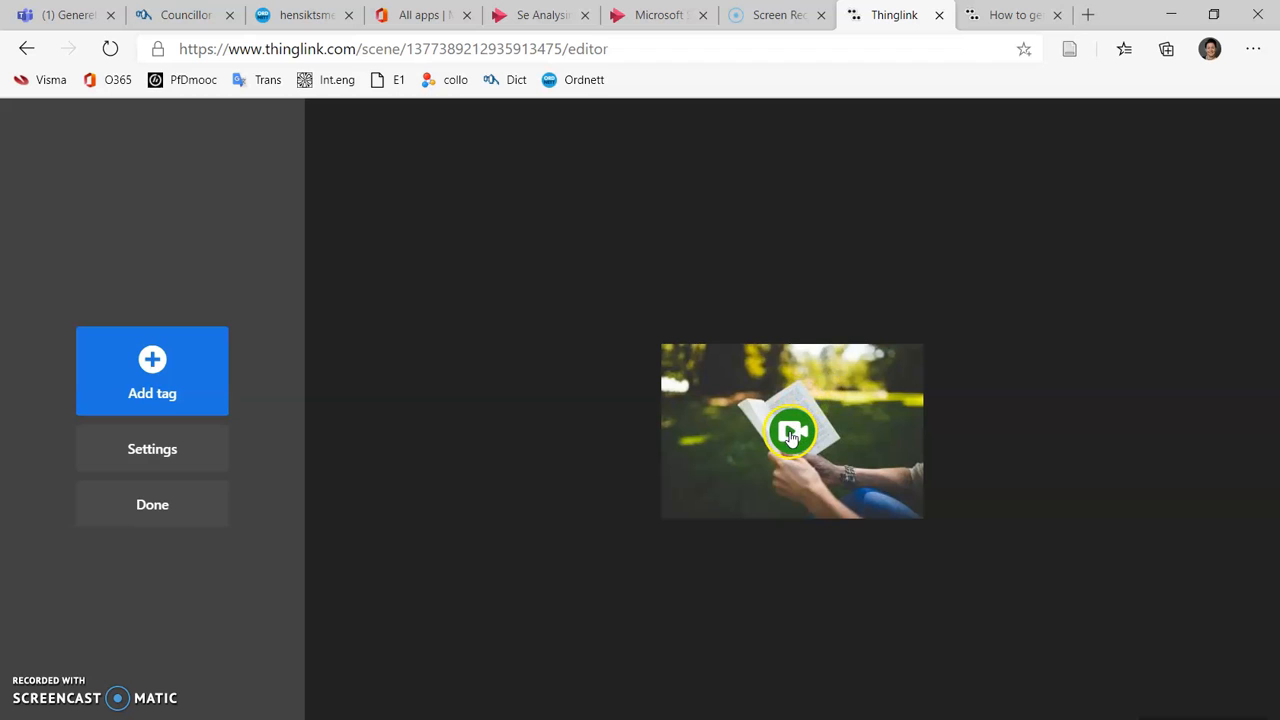
# Finish editing the image and check the embedded video by opening and closing its tag.
pyautogui.click(154, 517)
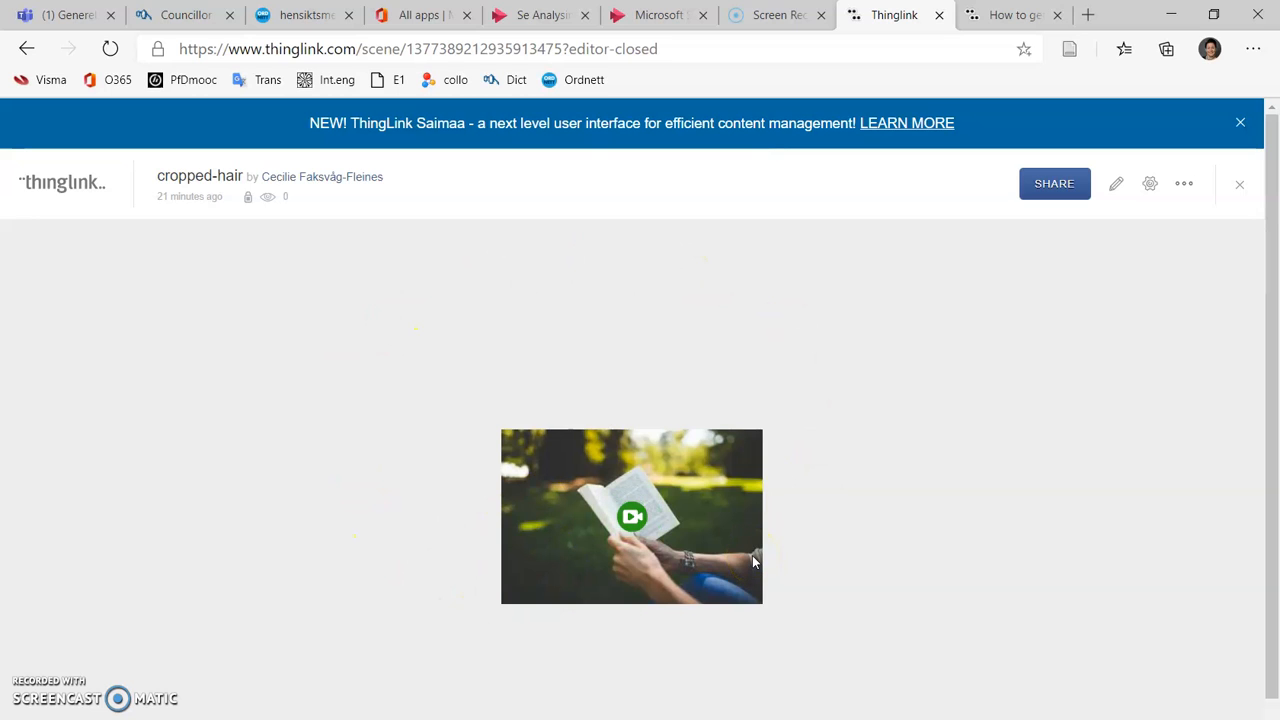
pyautogui.click(632, 518)
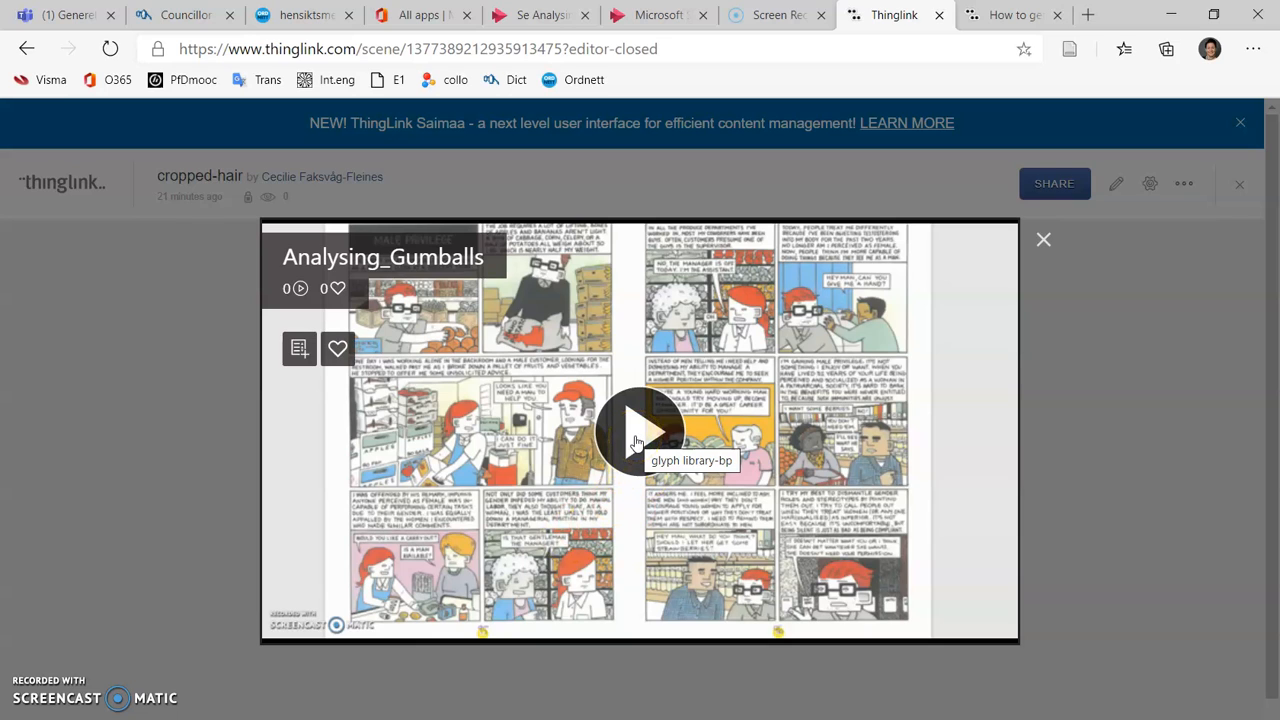
pyautogui.click(1043, 242)
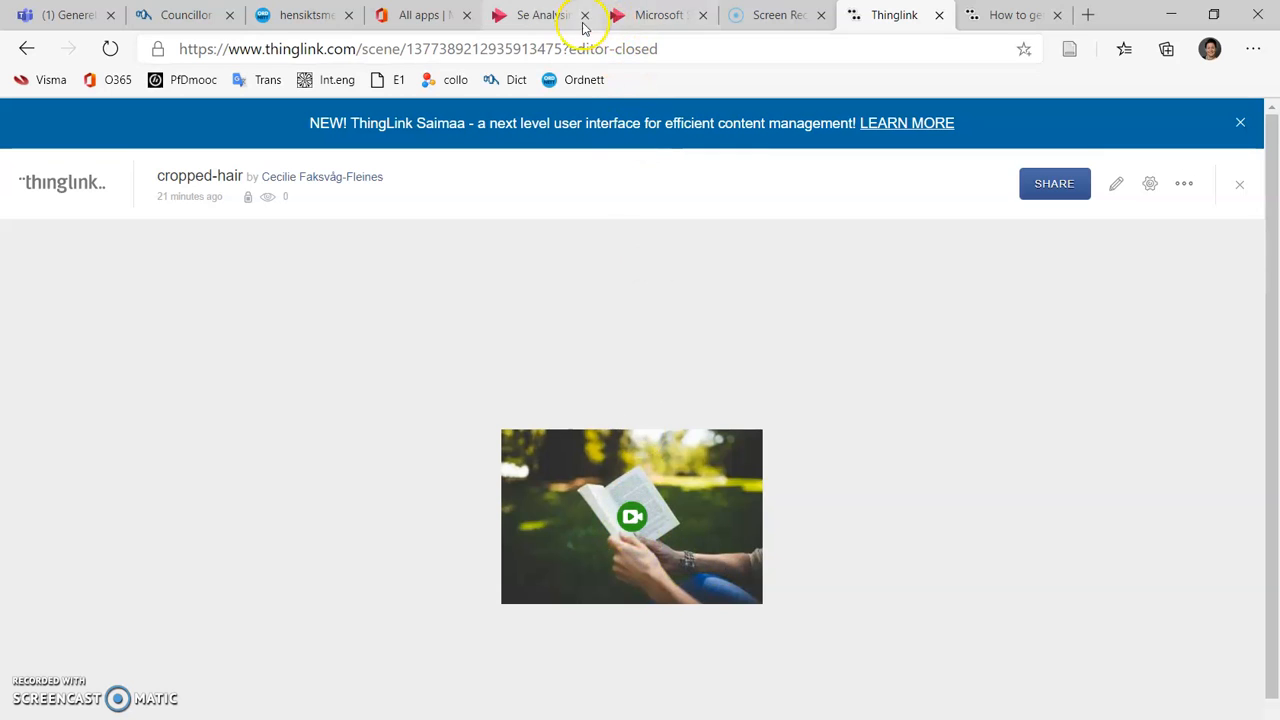
# Return to Stream to close the video's sharing dialog, and go back to the tagged image in ThingLink.
pyautogui.click(548, 17)
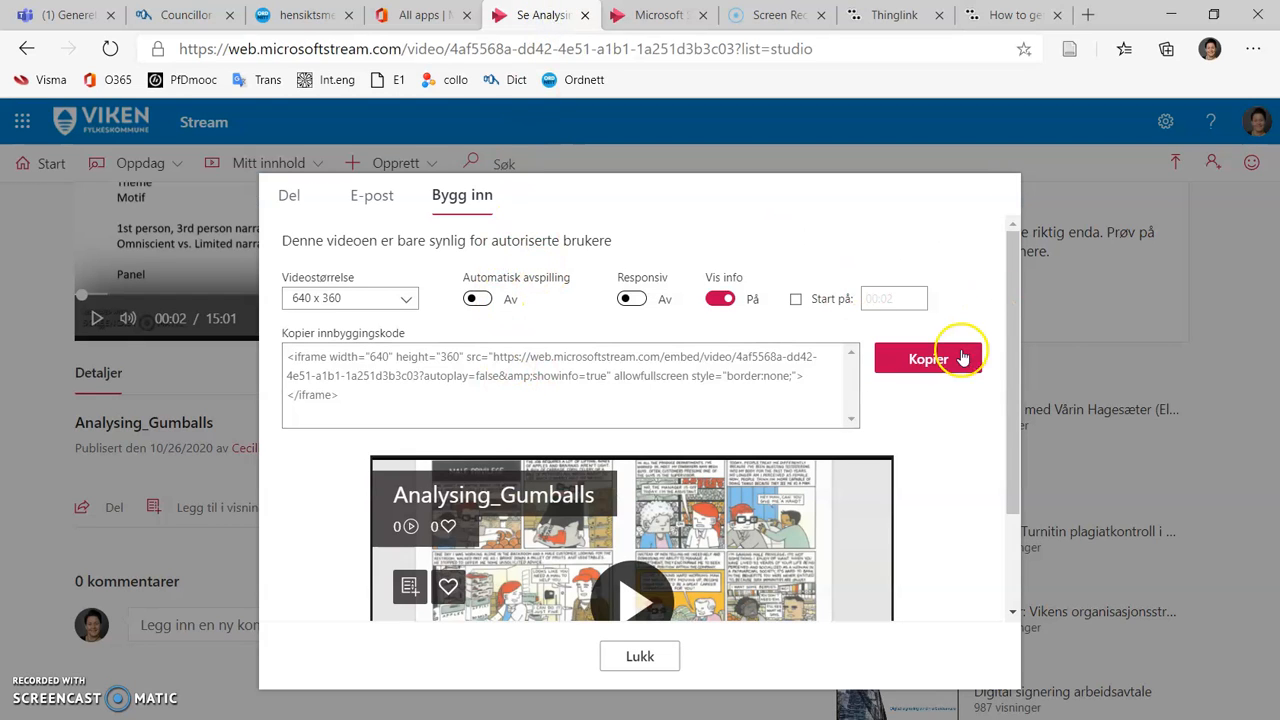
pyautogui.click(646, 657)
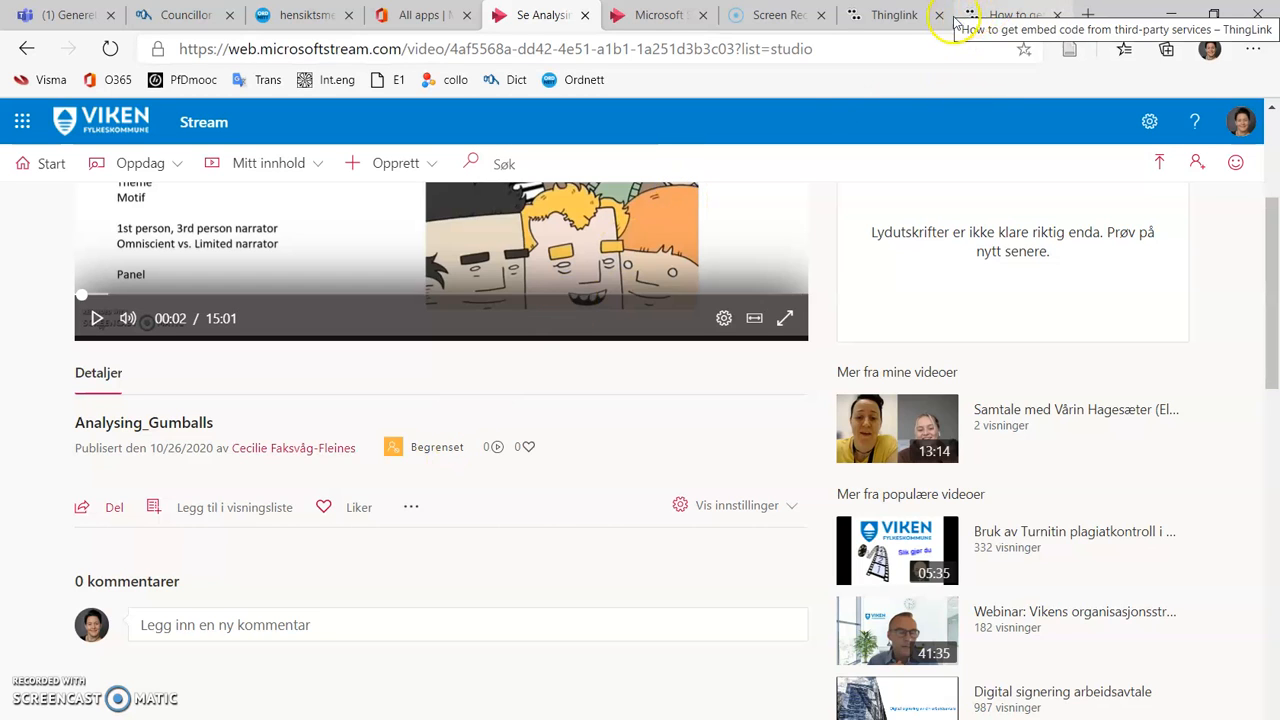
pyautogui.click(903, 20)
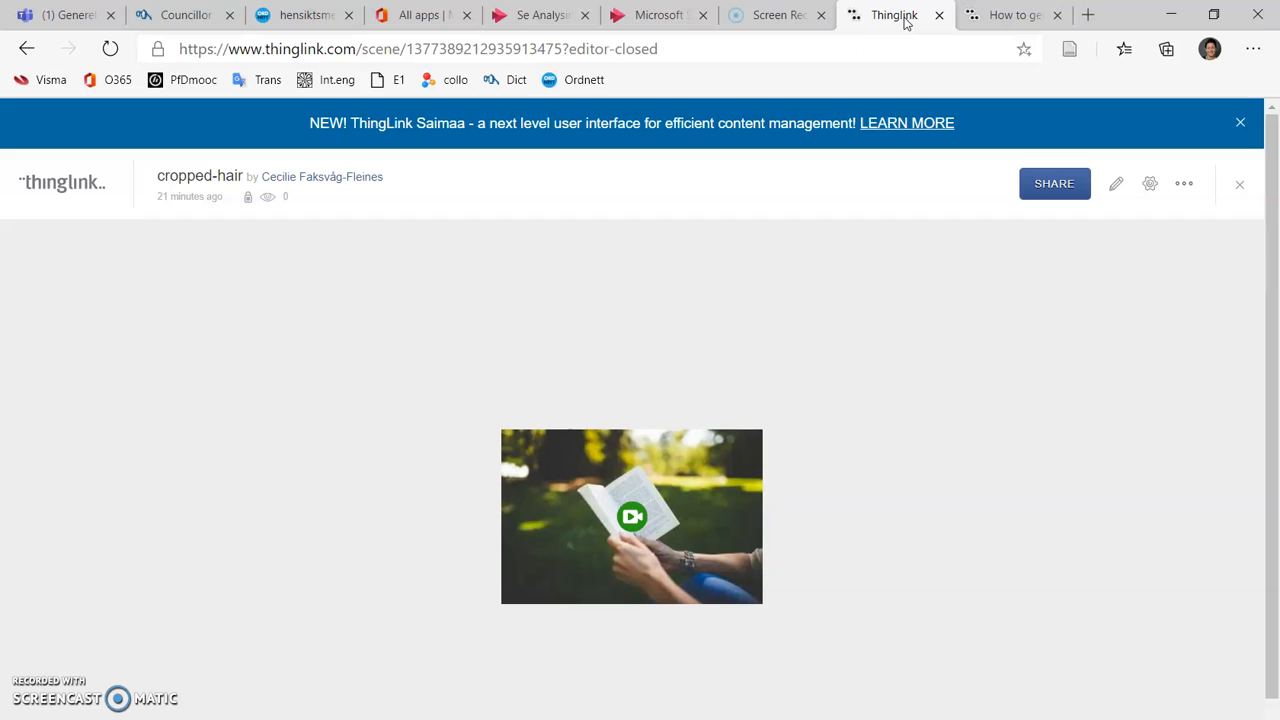
pyautogui.click(645, 518)
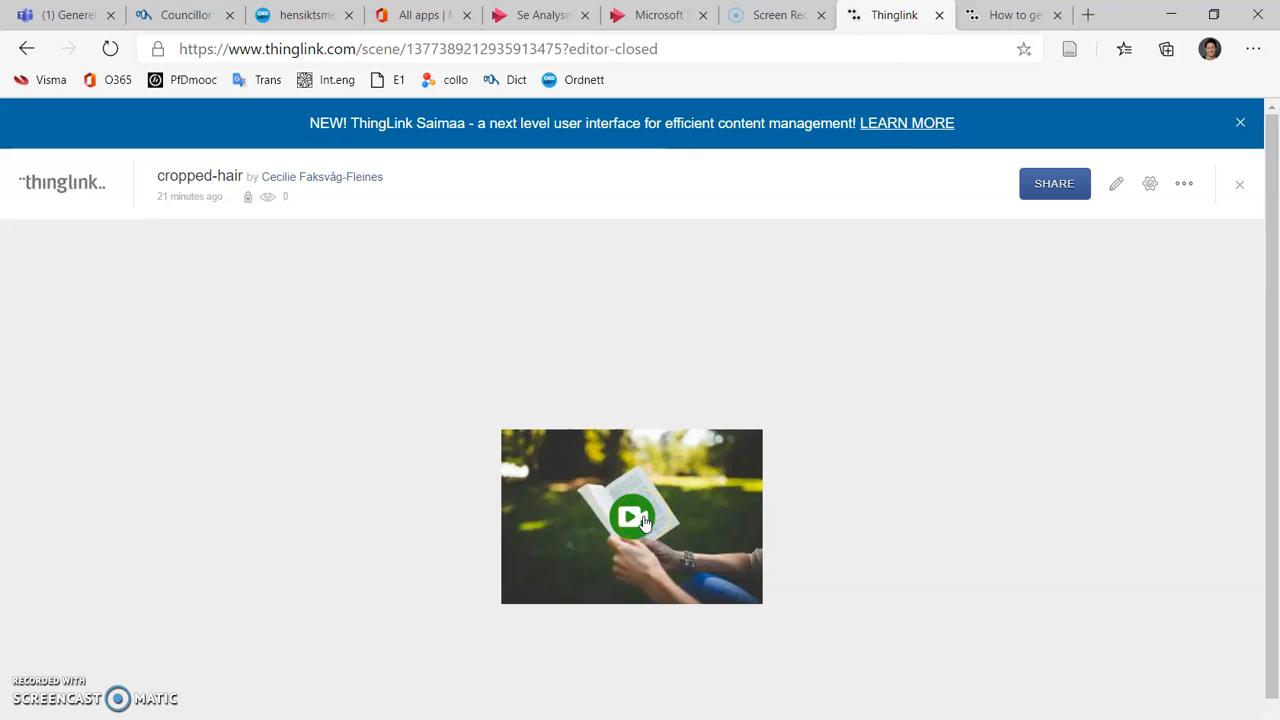
pyautogui.click(664, 513)
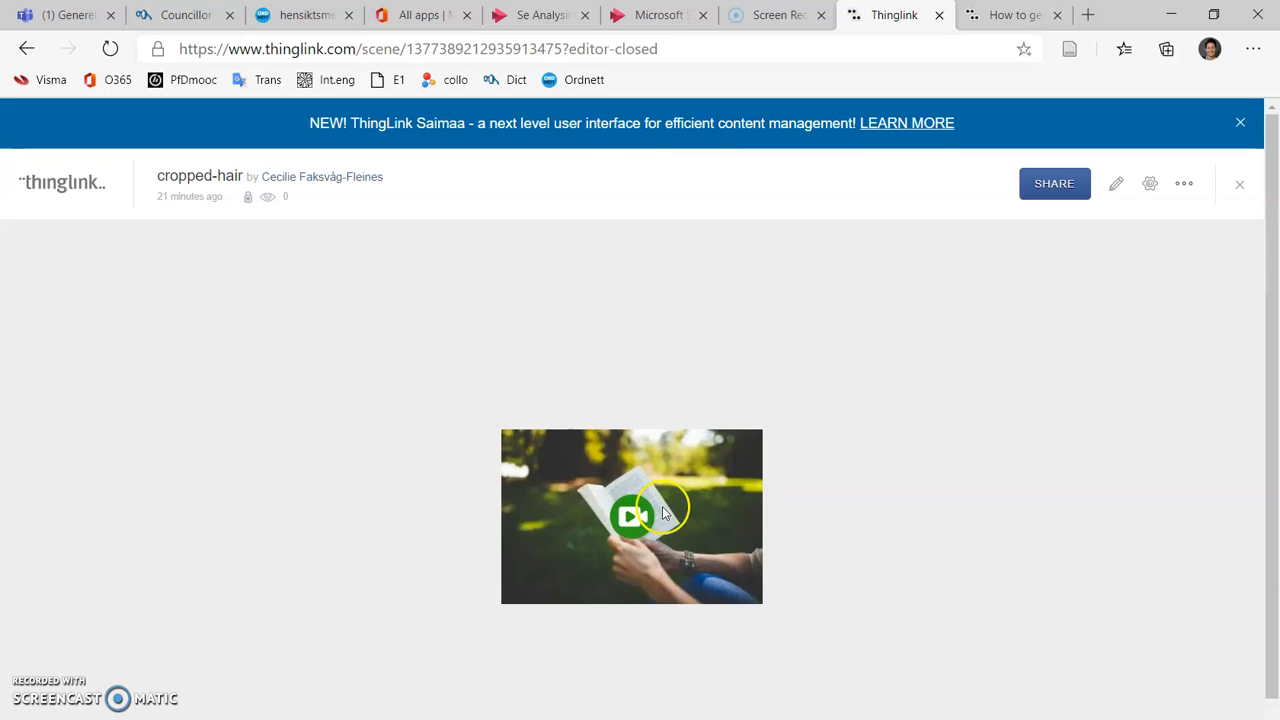